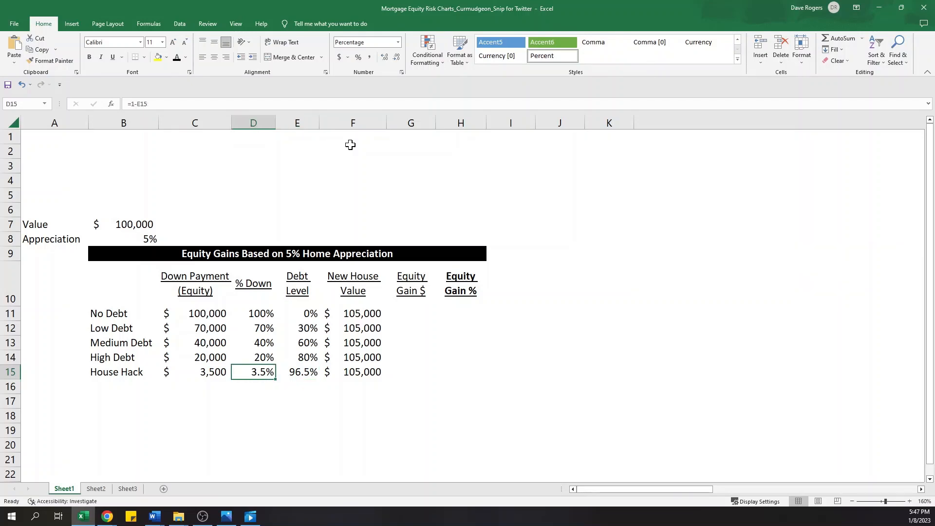
Enter =F11-$B$7 in cell G11 to calculate the No Debt equity gain in dollars, with the house value reference locked
{"action": "key", "text": "Left"}
{"action": "key", "text": "Right"}
{"action": "key", "text": "Left"}
{"action": "key", "text": "Up"}
{"action": "key", "text": "Up"}
{"action": "key", "text": "Up"}
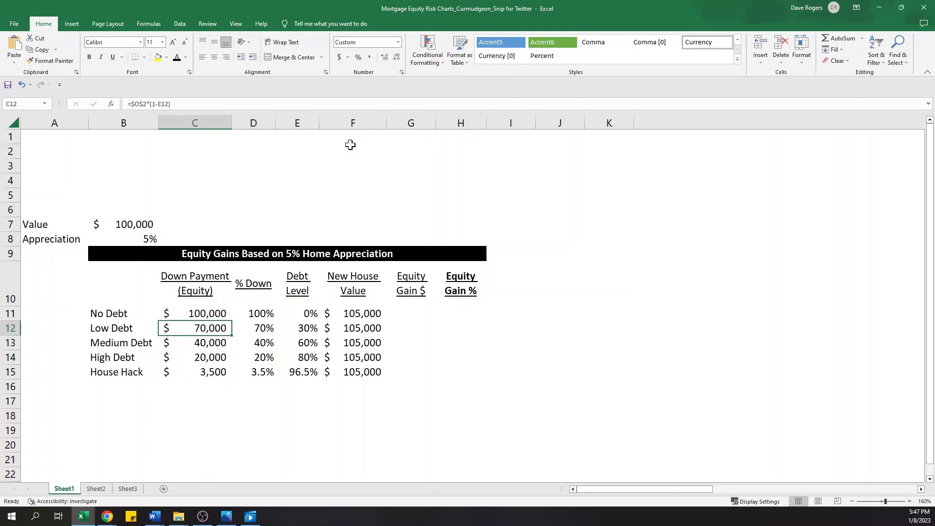
{"action": "key", "text": "Up"}
{"action": "key", "text": "Right"}
{"action": "key", "text": "Right"}
{"action": "key", "text": "Right"}
{"action": "key", "text": "Right"}
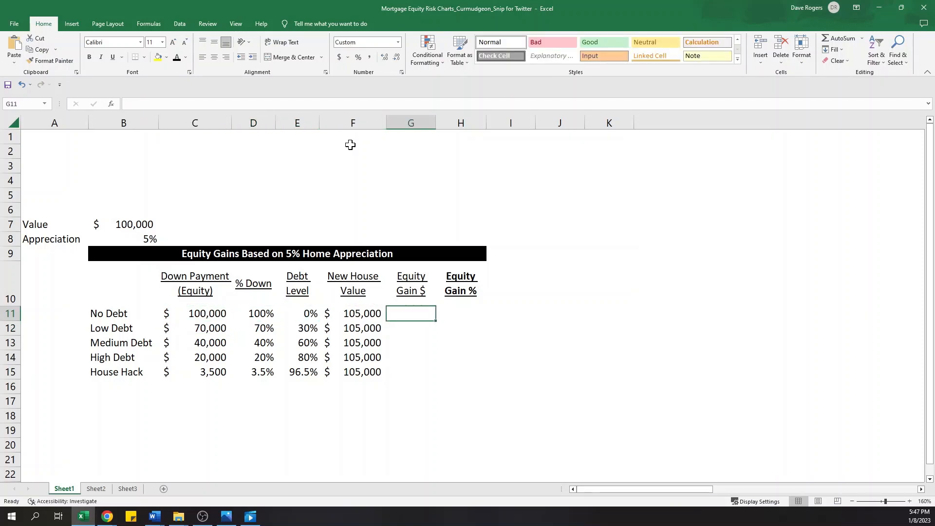
{"action": "type", "text": "="}
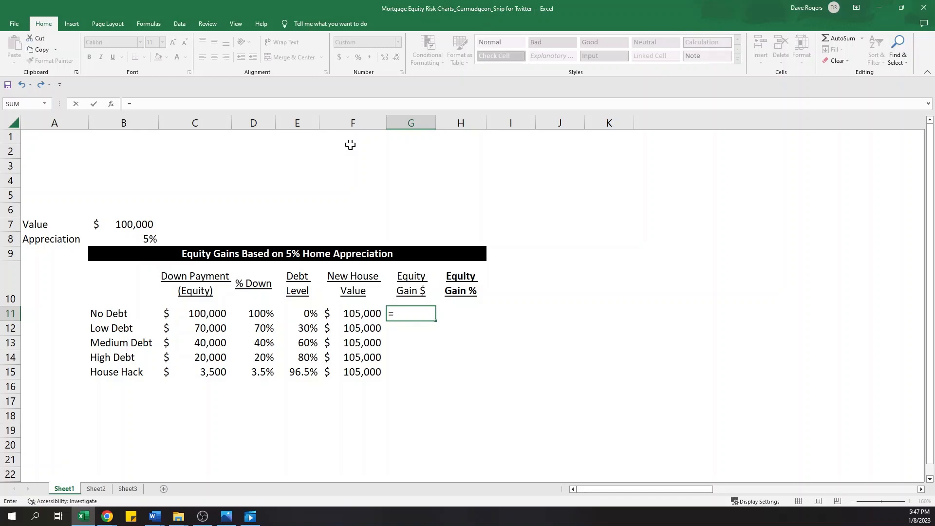
{"action": "key", "text": "Left"}
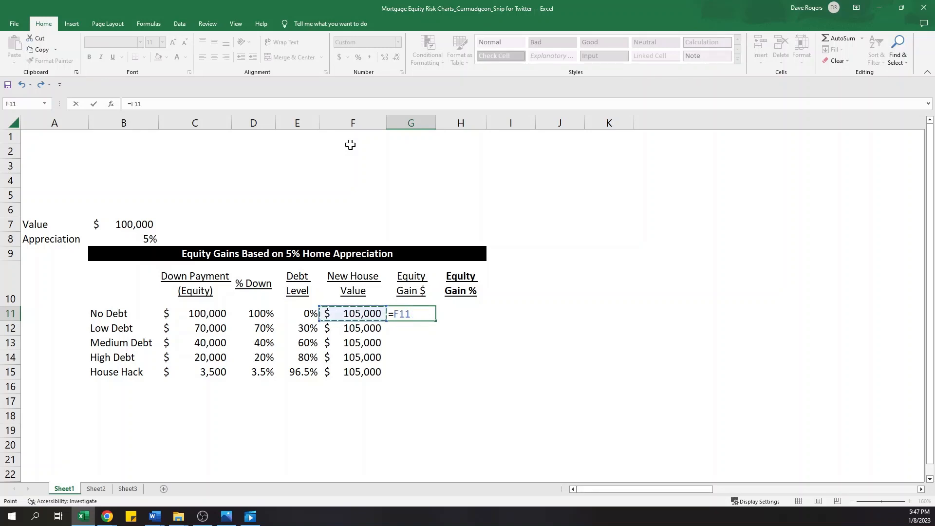
{"action": "type", "text": "-"}
{"action": "key", "text": "Up"}
{"action": "key", "text": "Up"}
{"action": "key", "text": "Up"}
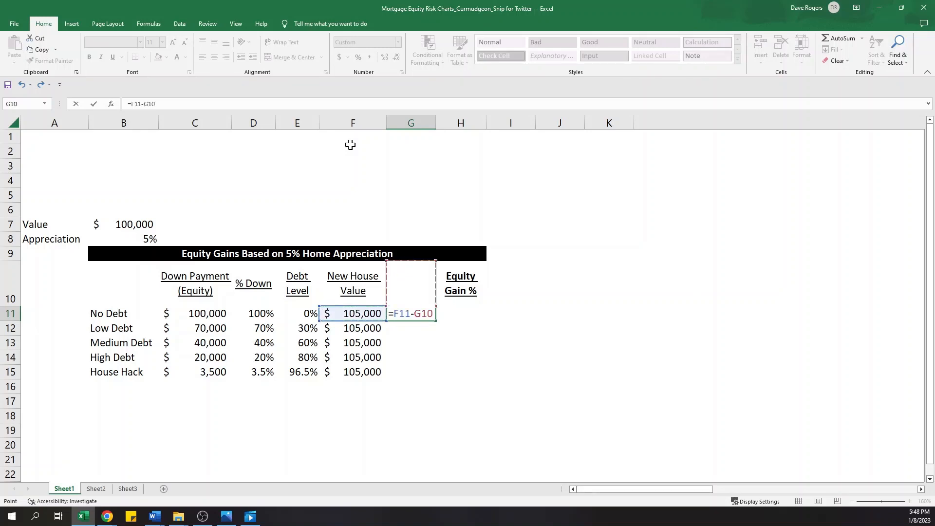
{"action": "key", "text": "Up"}
{"action": "key", "text": "Left"}
{"action": "key", "text": "Left"}
{"action": "key", "text": "Left"}
{"action": "key", "text": "Left"}
{"action": "key", "text": "Left"}
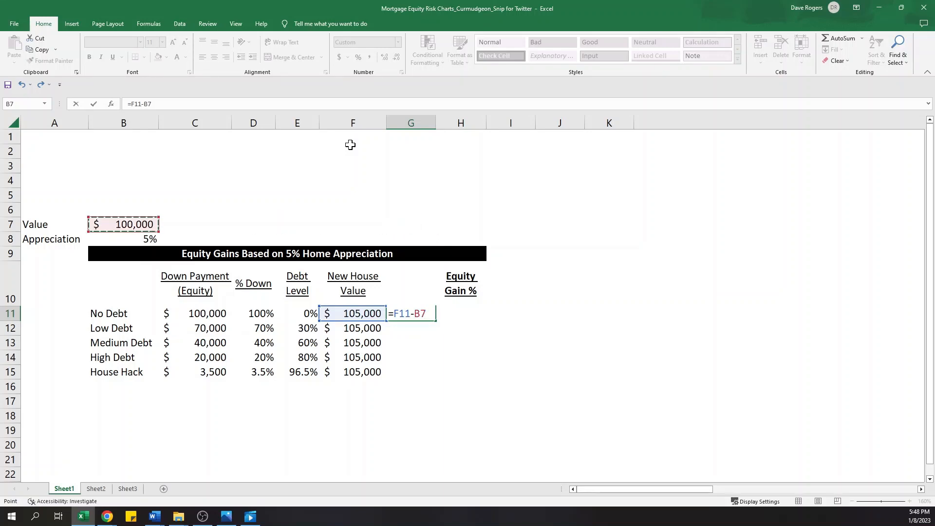
{"action": "key", "text": "F4"}
{"action": "key", "text": "Return"}
Fill the Equity Gain $ formula from G11 down through G15 for all debt scenarios
{"action": "key", "text": "Up"}
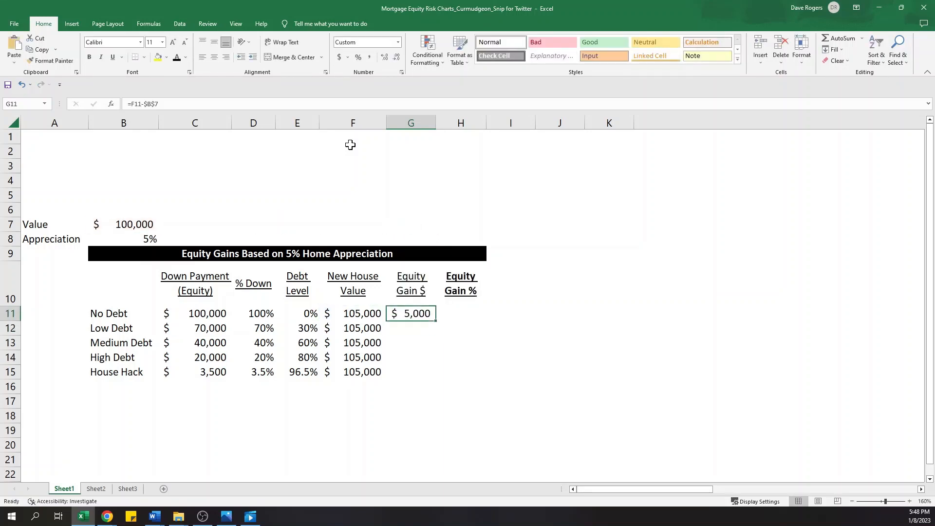
{"action": "key", "text": "shift+Down"}
{"action": "key", "text": "shift+Down"}
{"action": "key", "text": "shift+Down"}
{"action": "key", "text": "shift+Down"}
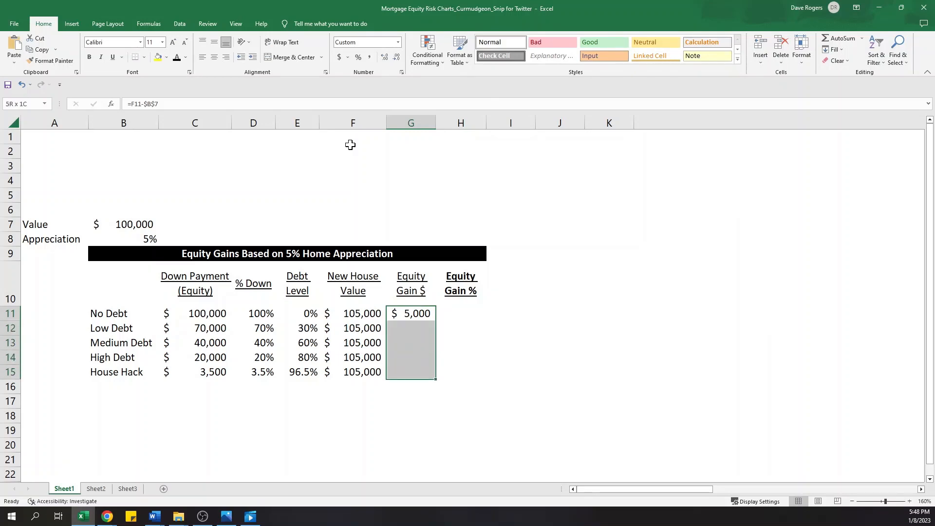
{"action": "key", "text": "ctrl+d"}
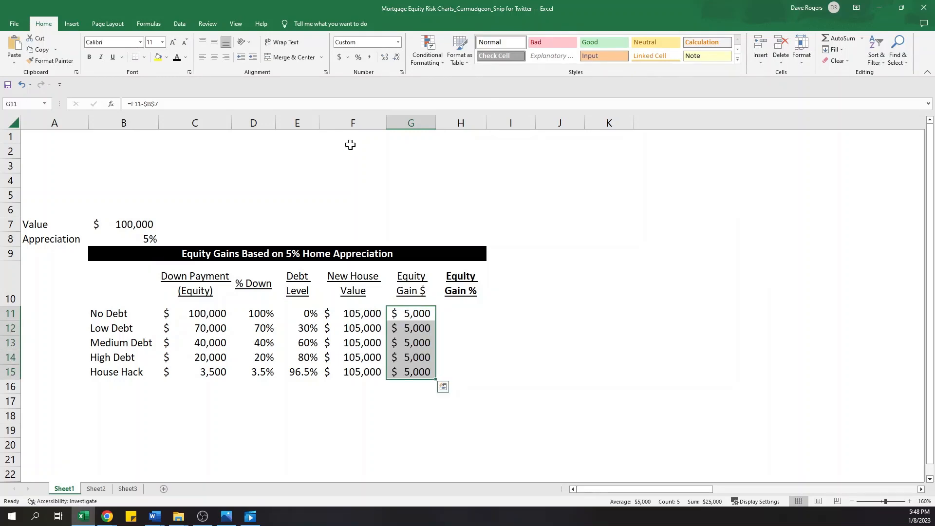
{"action": "key", "text": "Up"}
{"action": "key", "text": "Down"}
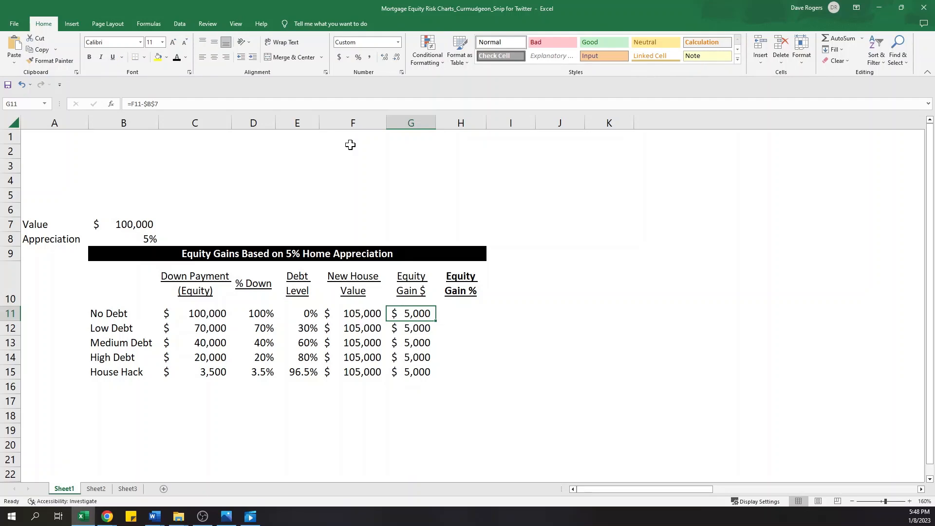
Examine the Debt Level and % Down columns for all five scenarios, plus the No Debt down payment
{"action": "key", "text": "Left"}
{"action": "key", "text": "Left"}
{"action": "key", "text": "shift+Down"}
{"action": "key", "text": "shift+Down"}
{"action": "key", "text": "shift+Down"}
{"action": "key", "text": "shift+Down"}
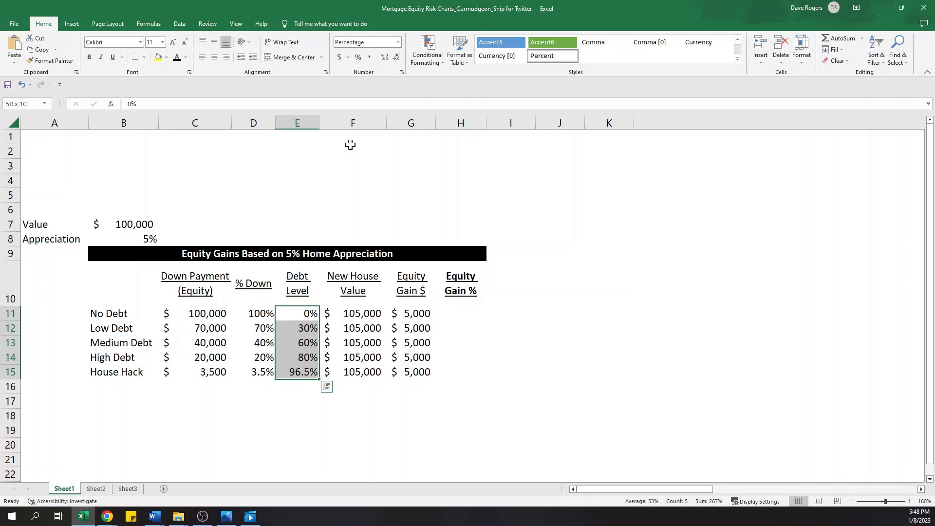
{"action": "key", "text": "Left"}
{"action": "key", "text": "shift+Down"}
{"action": "key", "text": "shift+Down"}
{"action": "key", "text": "shift+Down"}
{"action": "key", "text": "shift+Down"}
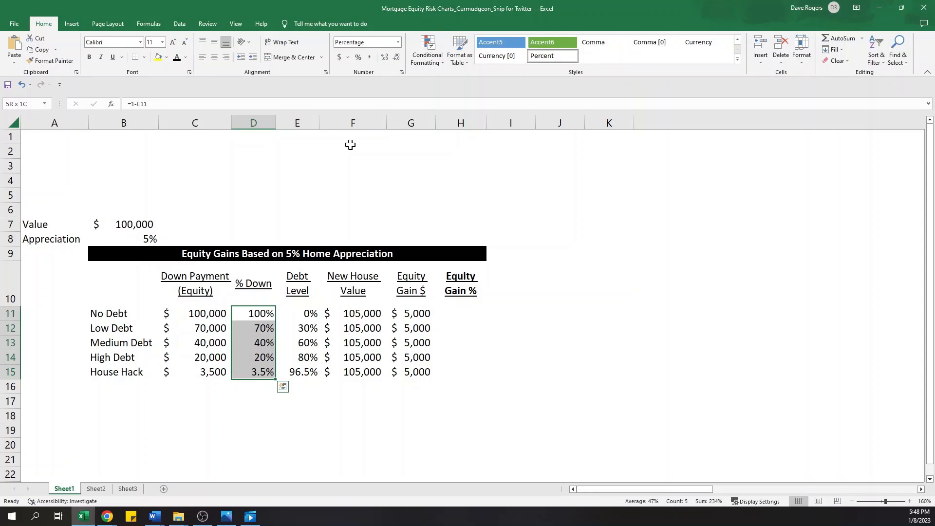
{"action": "key", "text": "Right"}
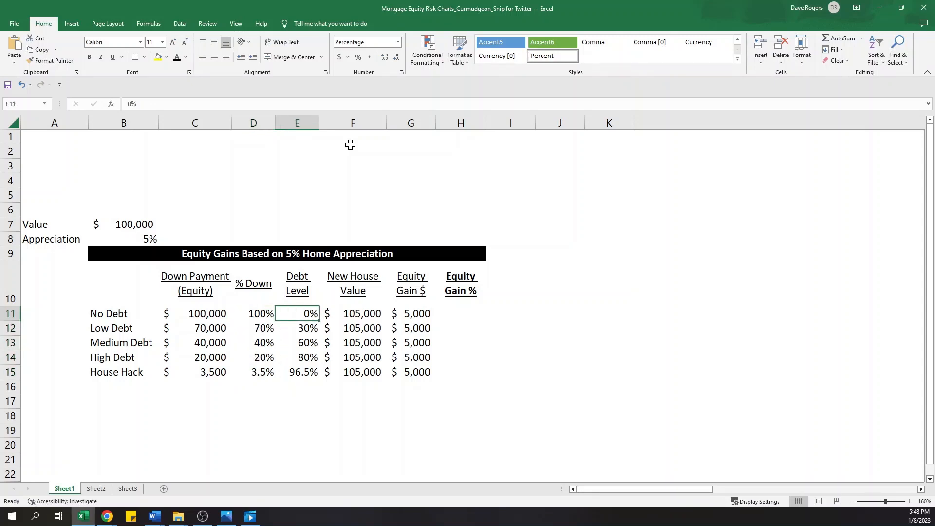
{"action": "key", "text": "Left"}
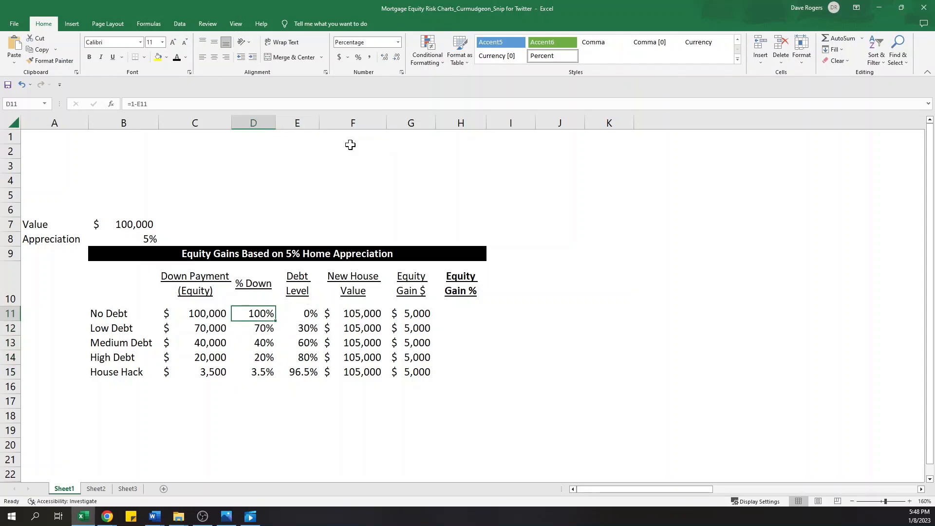
{"action": "key", "text": "Left"}
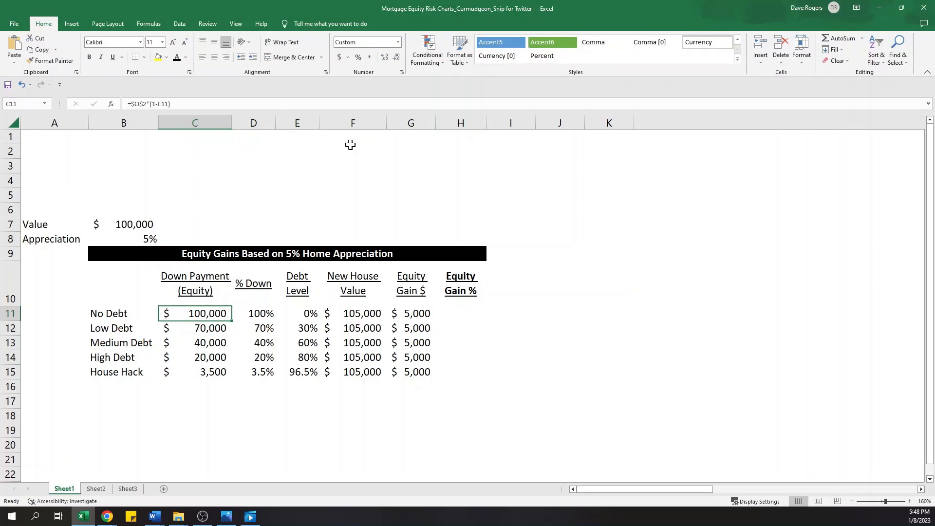
Enter =G11/C11 in cell H11 to calculate the No Debt equity gain as a percentage of the down payment
{"action": "key", "text": "Right"}
{"action": "key", "text": "Right"}
{"action": "key", "text": "Right"}
{"action": "key", "text": "Right"}
{"action": "key", "text": "Right"}
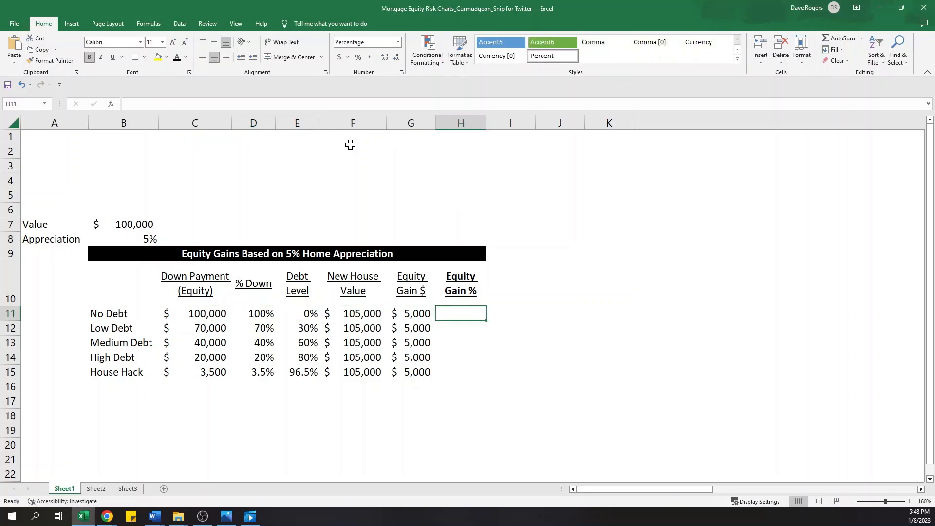
{"action": "type", "text": "="}
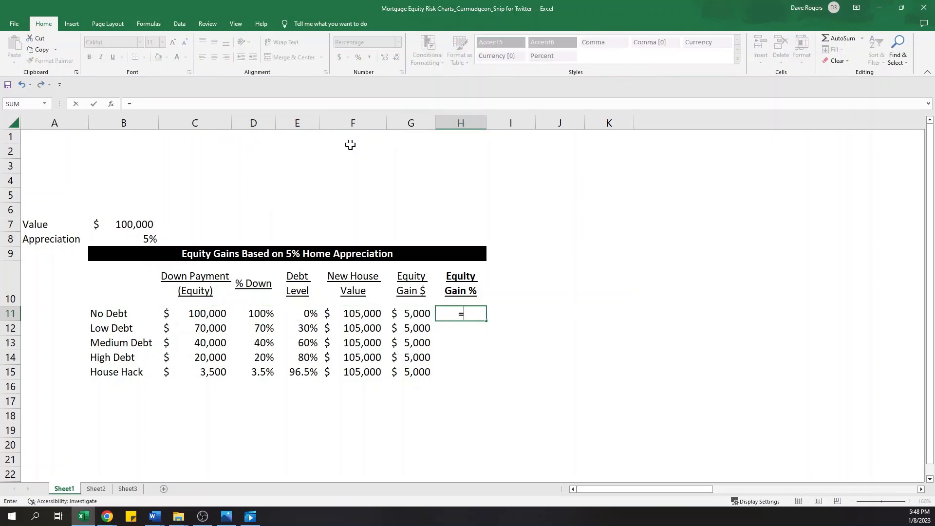
{"action": "key", "text": "Left"}
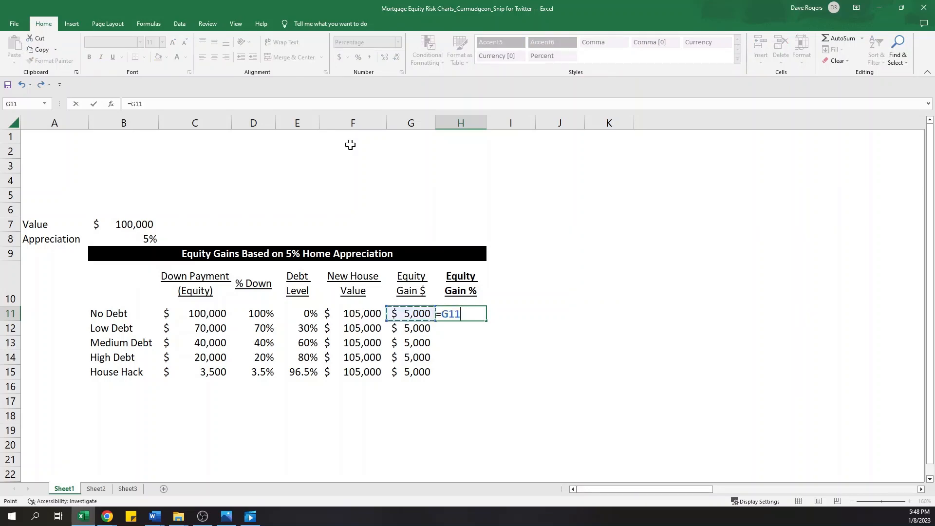
{"action": "type", "text": "/"}
{"action": "key", "text": "Left"}
{"action": "key", "text": "Left"}
{"action": "key", "text": "Left"}
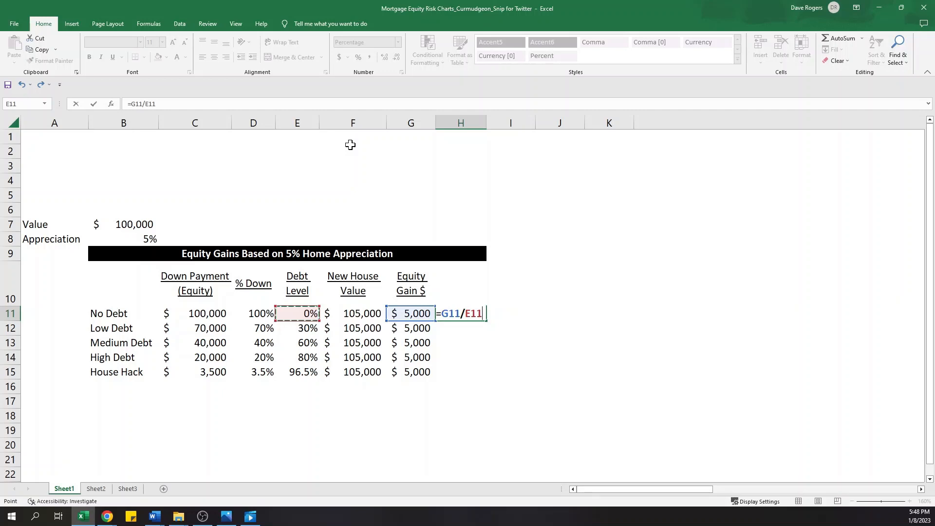
{"action": "key", "text": "Left"}
{"action": "key", "text": "Left"}
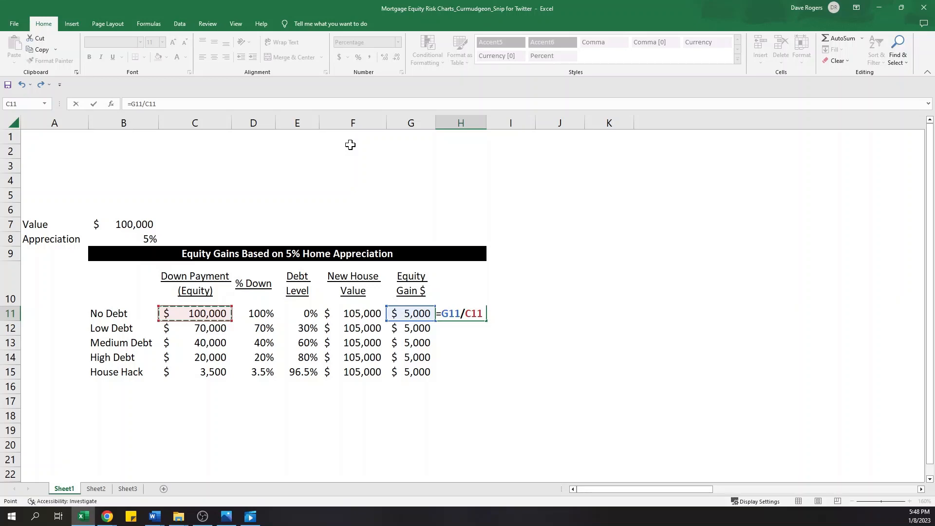
{"action": "type", "text": "/"}
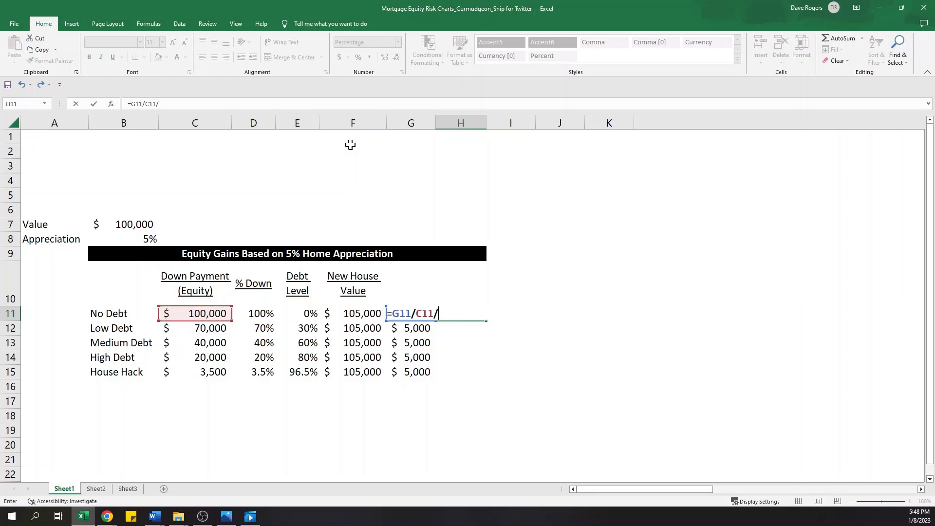
{"action": "key", "text": "BackSpace"}
{"action": "key", "text": "Return"}
{"action": "key", "text": "Up"}
{"action": "key", "text": "Left"}
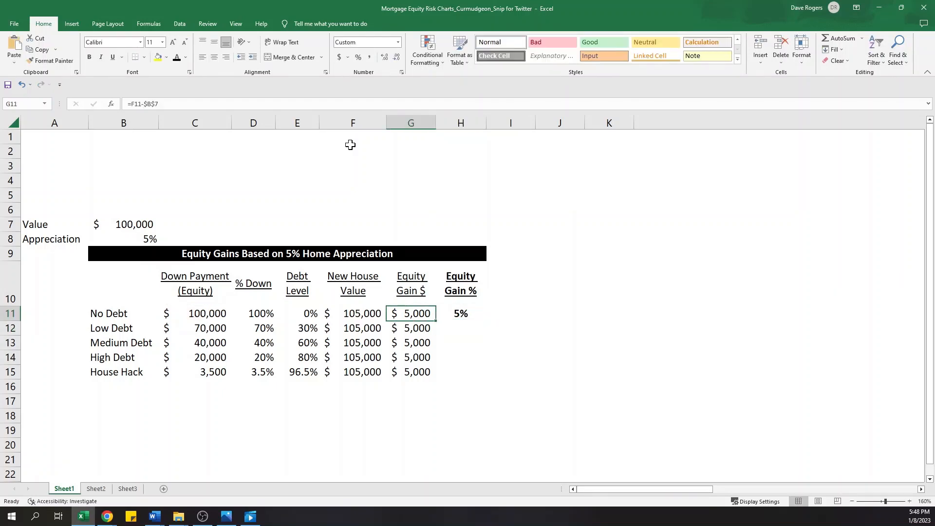
{"action": "key", "text": "Right"}
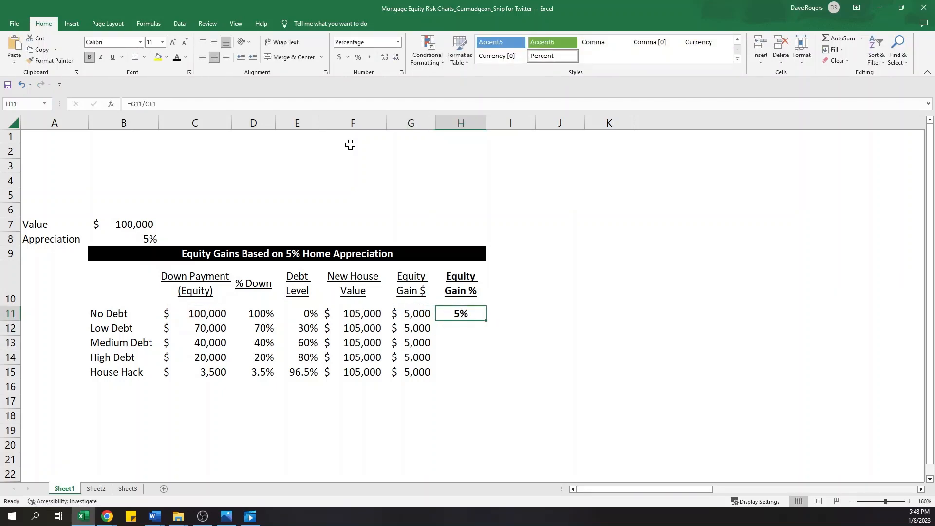
Fill the Equity Gain % formula from H11 down into H12
{"action": "key", "text": "Down"}
{"action": "key", "text": "Up"}
{"action": "key", "text": "shift+Down"}
{"action": "key", "text": "ctrl+d"}
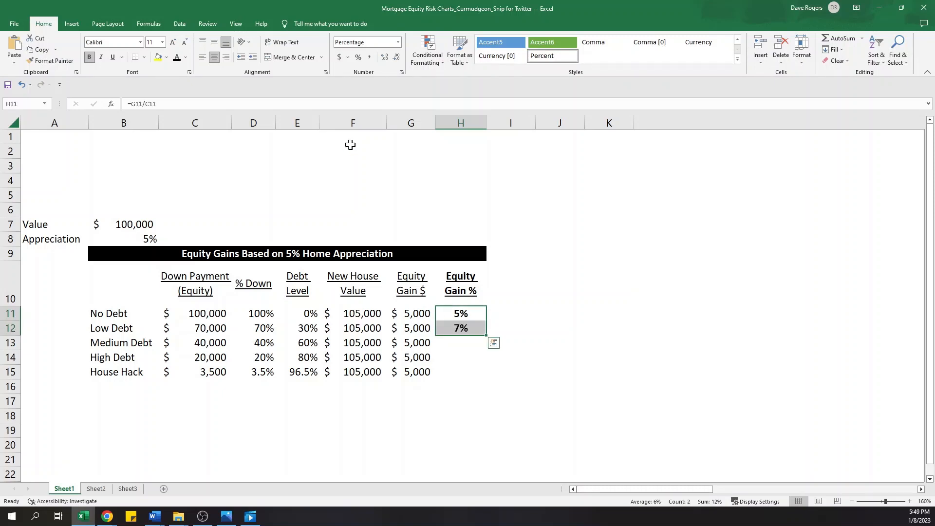
{"action": "key", "text": "Down"}
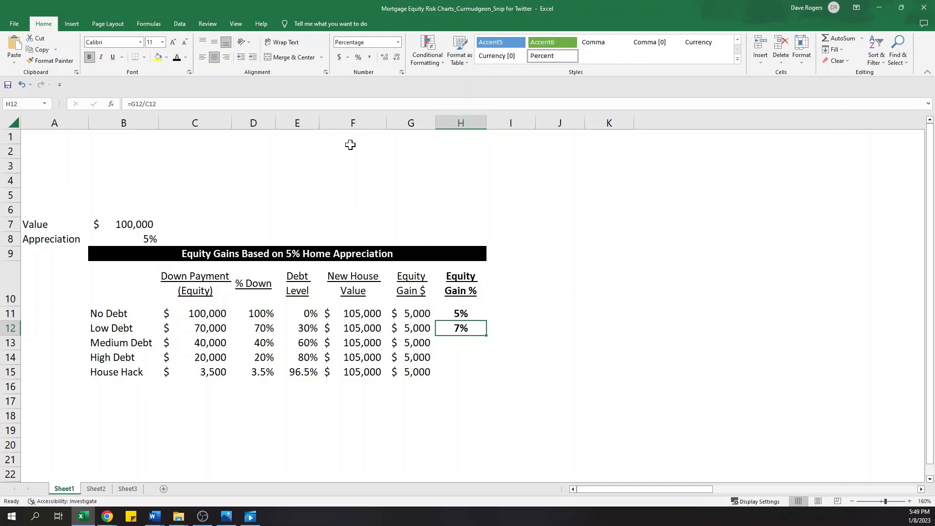
Enter =G12/C12 in cell H12 to calculate the Low Debt equity gain percentage
{"action": "type", "text": "="}
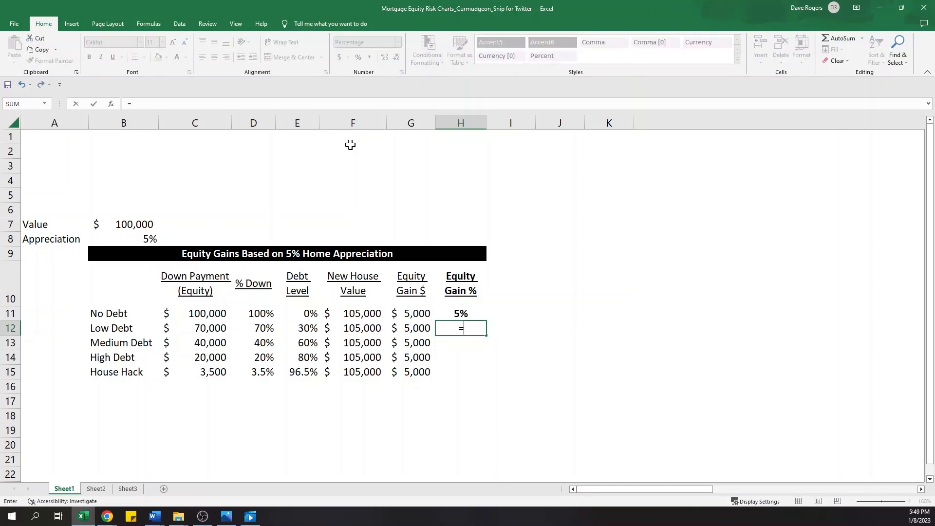
{"action": "key", "text": "Left"}
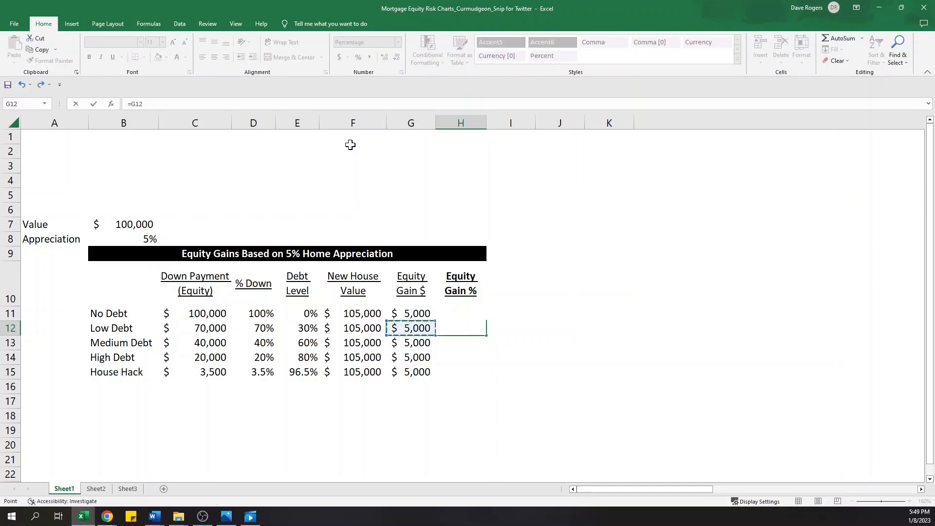
{"action": "type", "text": "/"}
{"action": "key", "text": "Left"}
{"action": "key", "text": "Left"}
{"action": "key", "text": "Left"}
{"action": "key", "text": "Left"}
{"action": "key", "text": "Left"}
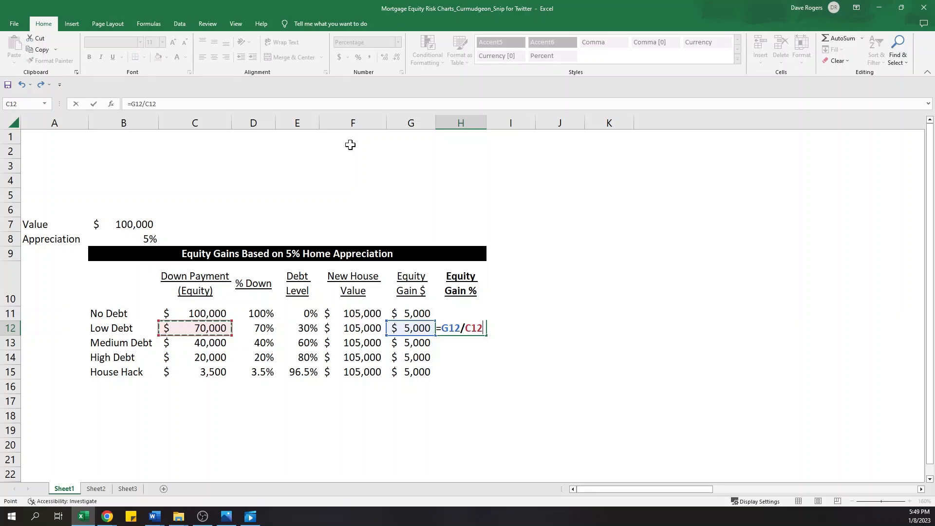
{"action": "key", "text": "Return"}
{"action": "key", "text": "Up"}
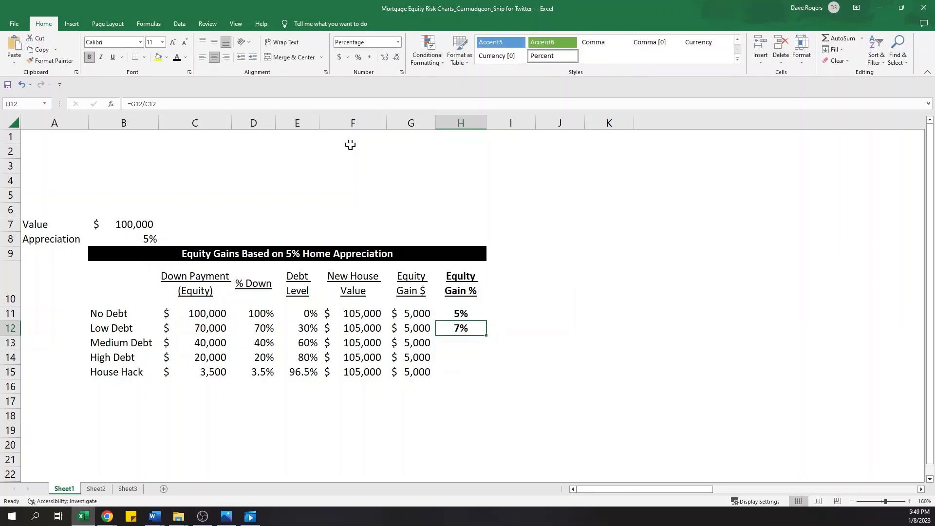
Enter =G13/C13 in cell H13 to calculate the Medium Debt equity gain percentage
{"action": "key", "text": "Down"}
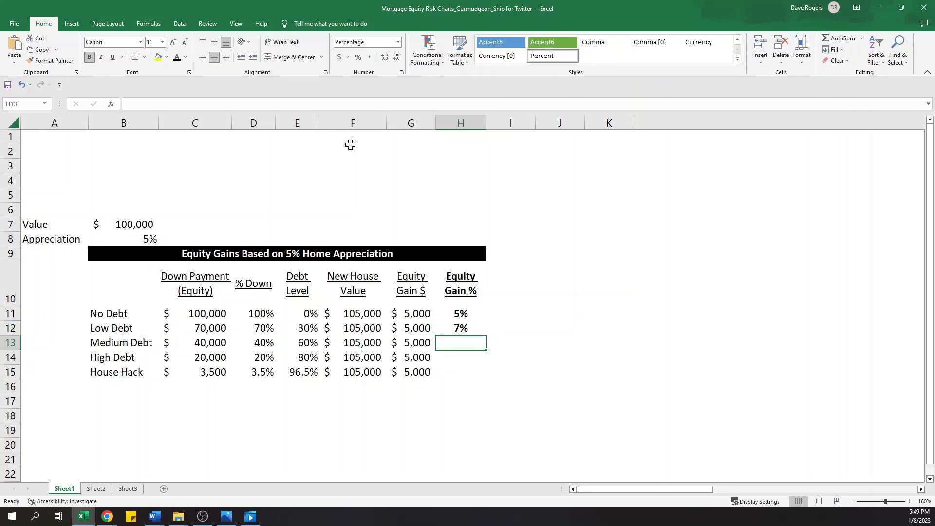
{"action": "type", "text": "="}
{"action": "key", "text": "Left"}
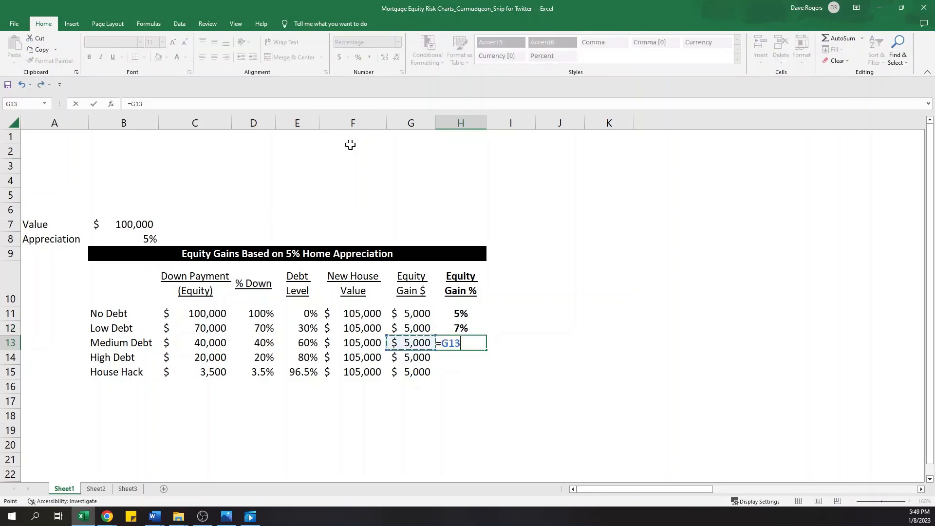
{"action": "type", "text": "/"}
{"action": "key", "text": "Left"}
{"action": "key", "text": "Left"}
{"action": "key", "text": "Left"}
{"action": "key", "text": "Left"}
{"action": "key", "text": "Left"}
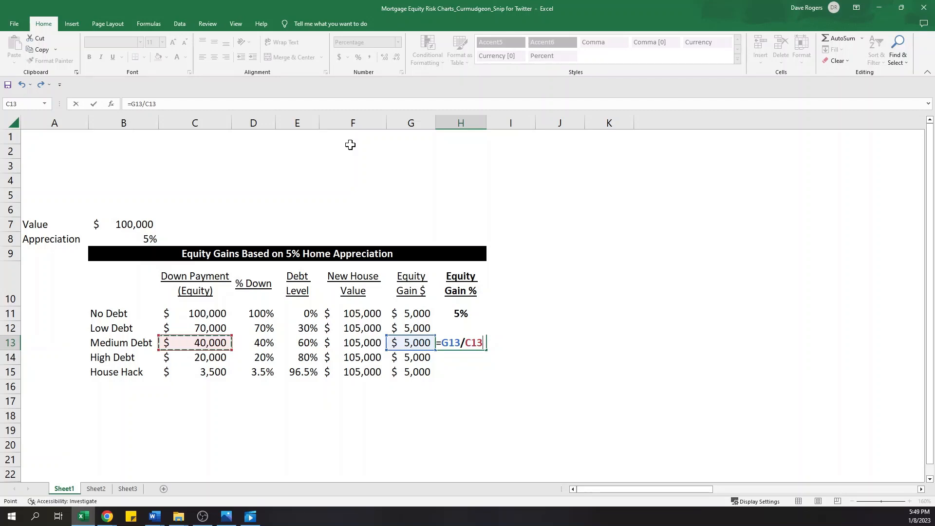
{"action": "key", "text": "Return"}
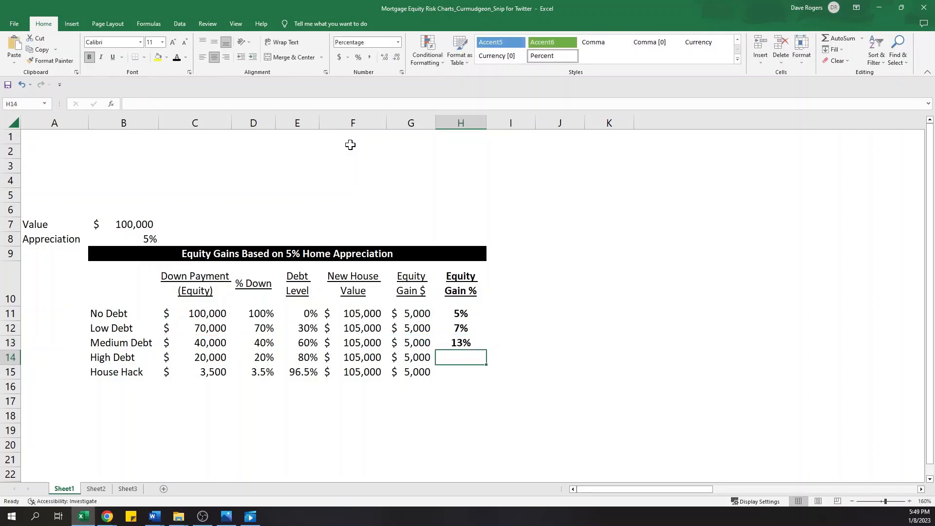
Review the Equity Gain % figures for the No Debt, Low Debt and Medium Debt rows
{"action": "key", "text": "Up"}
{"action": "key", "text": "Up"}
{"action": "key", "text": "Up"}
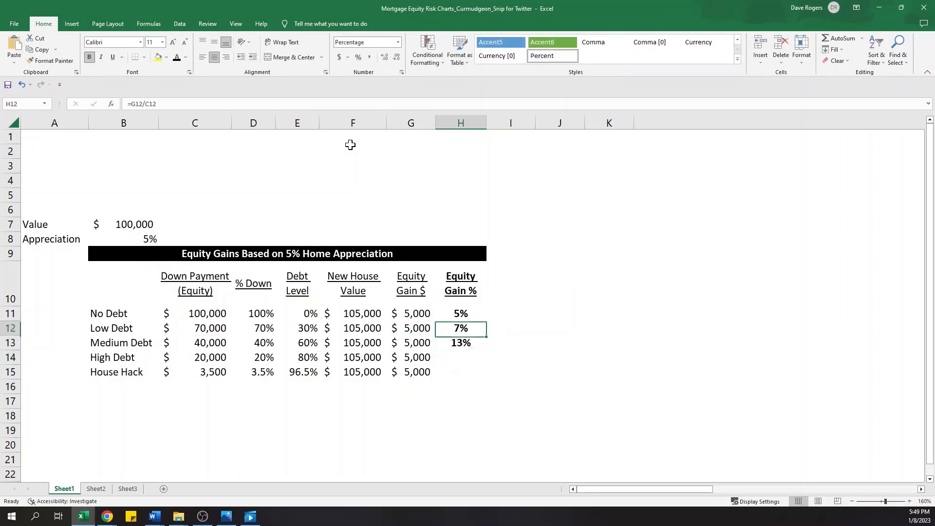
{"action": "key", "text": "Down"}
{"action": "key", "text": "Down"}
{"action": "key", "text": "Up"}
{"action": "key", "text": "Up"}
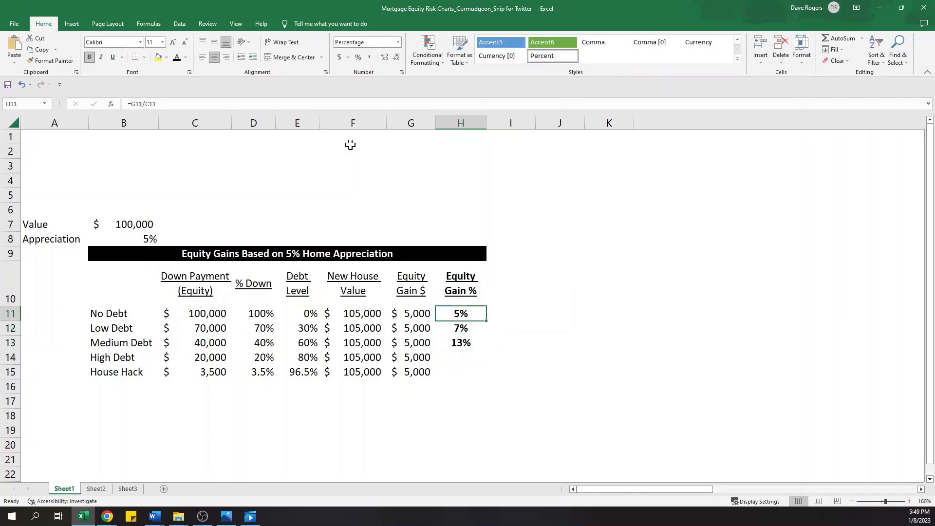
Compare the No Debt row's down payment percentage and debt level with the Equity Gain % figures
{"action": "key", "text": "Down"}
{"action": "key", "text": "Down"}
{"action": "key", "text": "Up"}
{"action": "key", "text": "Up"}
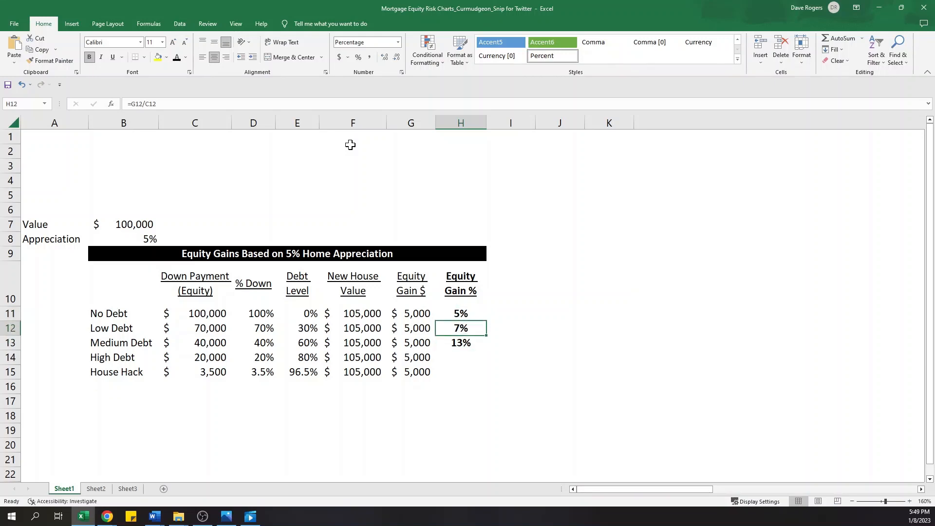
{"action": "key", "text": "Left"}
{"action": "key", "text": "Left"}
{"action": "key", "text": "Left"}
{"action": "key", "text": "Left"}
{"action": "key", "text": "Left"}
{"action": "key", "text": "Right"}
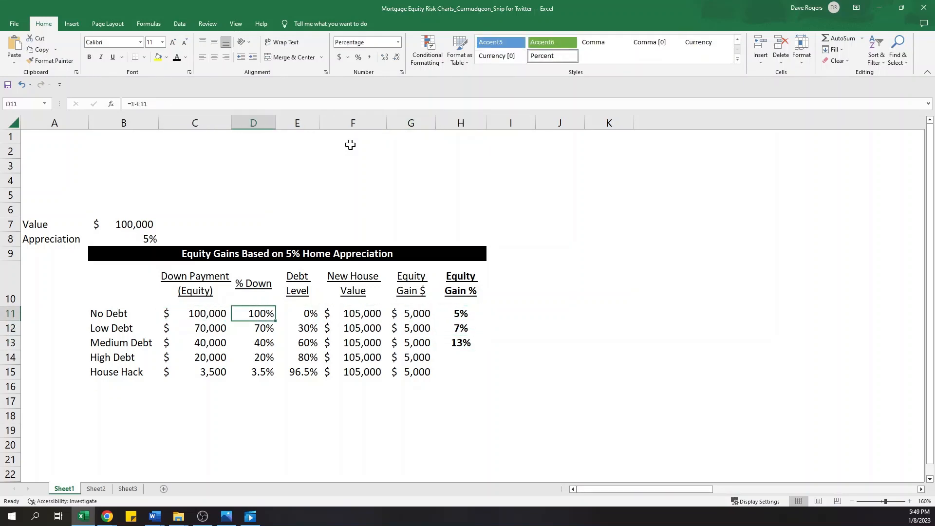
{"action": "key", "text": "Right"}
{"action": "key", "text": "Right"}
{"action": "key", "text": "Right"}
Examine the Medium Debt row's percent down, debt level, new house value and equity gain figures
{"action": "key", "text": "Down"}
{"action": "key", "text": "Down"}
{"action": "key", "text": "Down"}
{"action": "key", "text": "Left"}
{"action": "key", "text": "Left"}
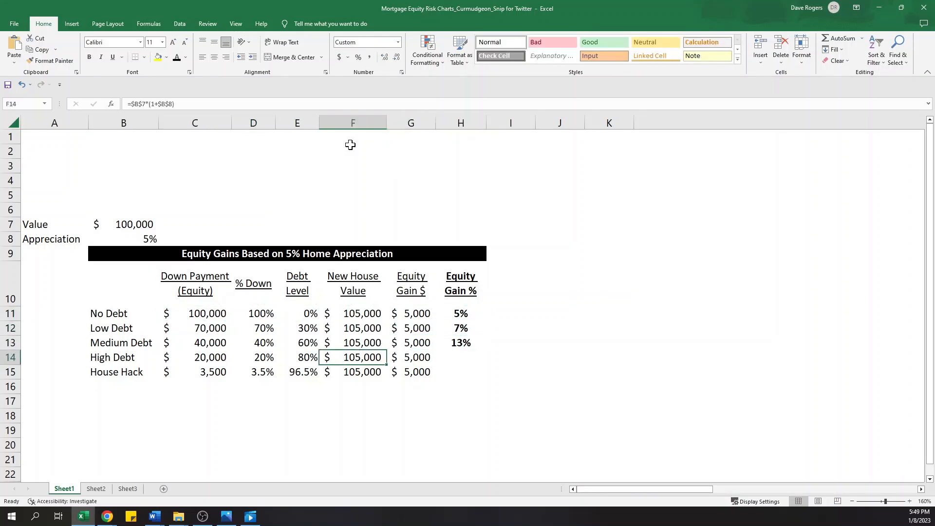
{"action": "key", "text": "Up"}
{"action": "key", "text": "Left"}
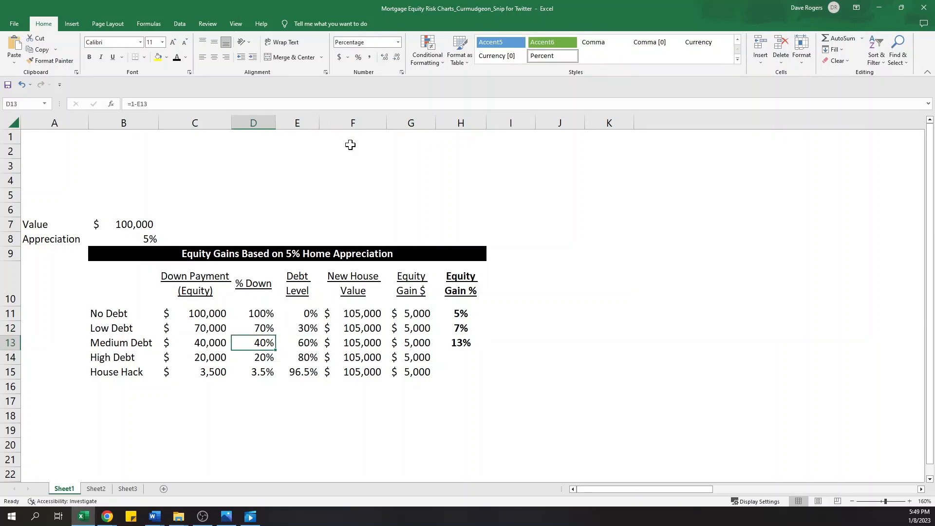
{"action": "key", "text": "Right"}
{"action": "key", "text": "Right"}
{"action": "key", "text": "Right"}
{"action": "key", "text": "Right"}
{"action": "key", "text": "Right"}
{"action": "key", "text": "Left"}
Enter =G14/C14 in cell H14 to calculate the High Debt equity gain percentage
{"action": "key", "text": "Down"}
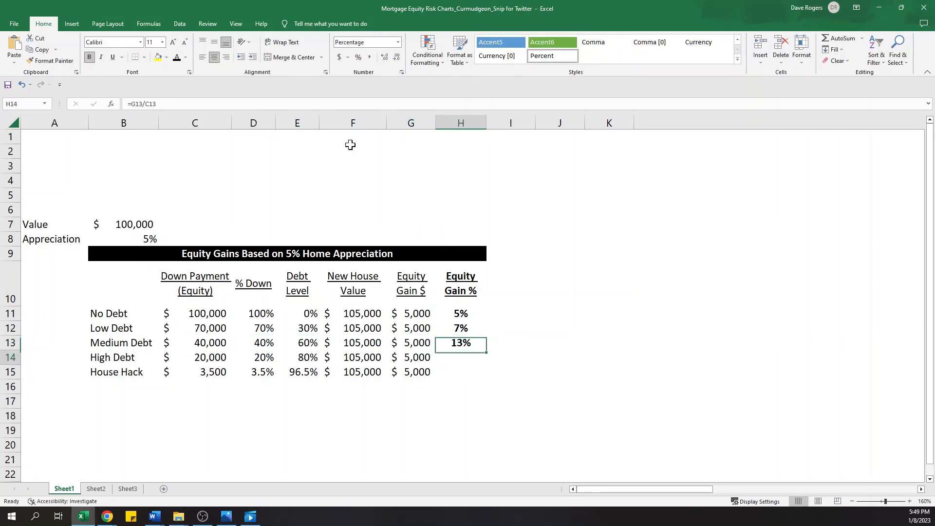
{"action": "type", "text": "="}
{"action": "key", "text": "Left"}
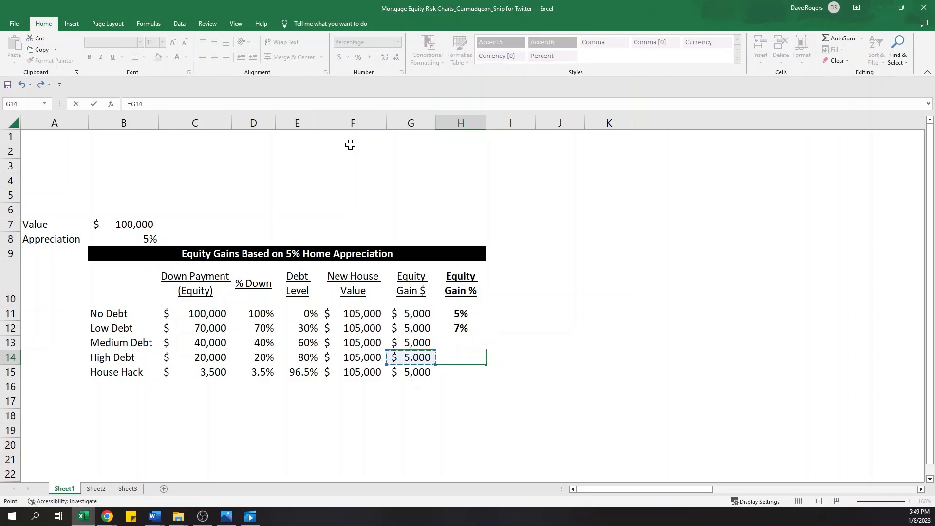
{"action": "type", "text": "/"}
{"action": "key", "text": "Left"}
{"action": "key", "text": "Left"}
{"action": "key", "text": "Left"}
{"action": "key", "text": "Left"}
{"action": "key", "text": "Left"}
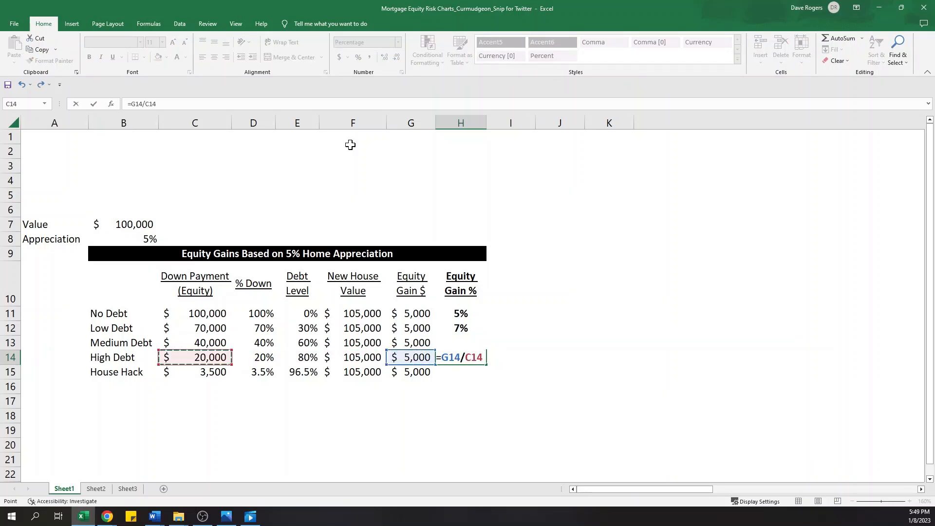
{"action": "key", "text": "Return"}
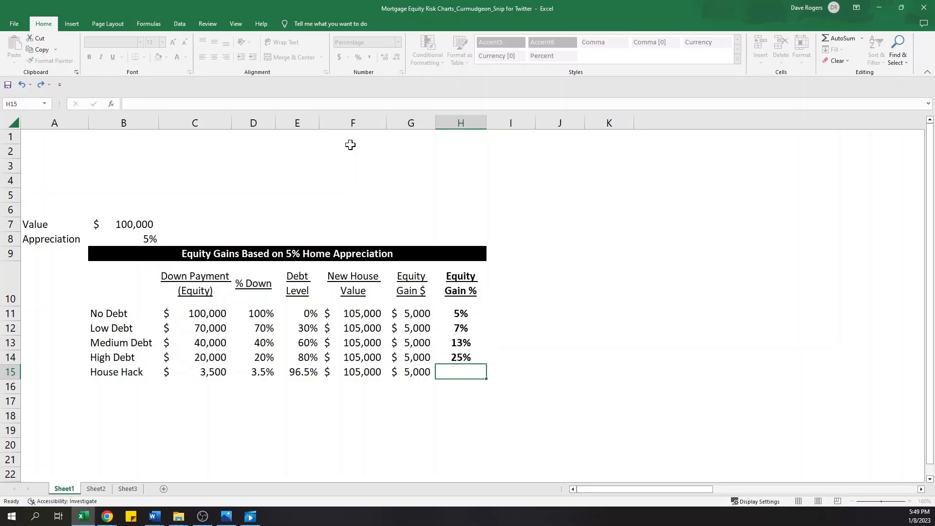
Compare the High Debt row's equity gain percentage with its dollar gain and down payment
{"action": "key", "text": "Up"}
{"action": "key", "text": "Left"}
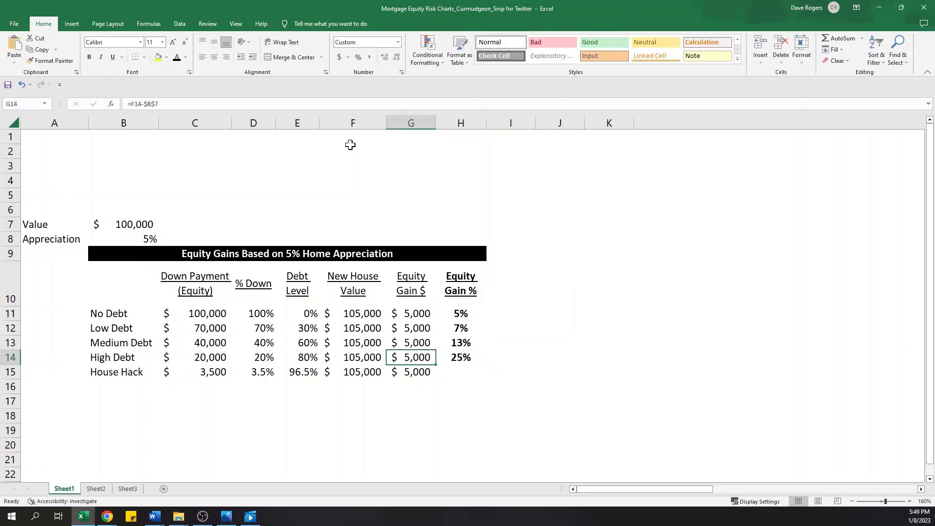
{"action": "key", "text": "Left"}
{"action": "key", "text": "Left"}
{"action": "key", "text": "Left"}
{"action": "key", "text": "Left"}
{"action": "key", "text": "Right"}
{"action": "key", "text": "Right"}
{"action": "key", "text": "Right"}
{"action": "key", "text": "Right"}
{"action": "key", "text": "Right"}
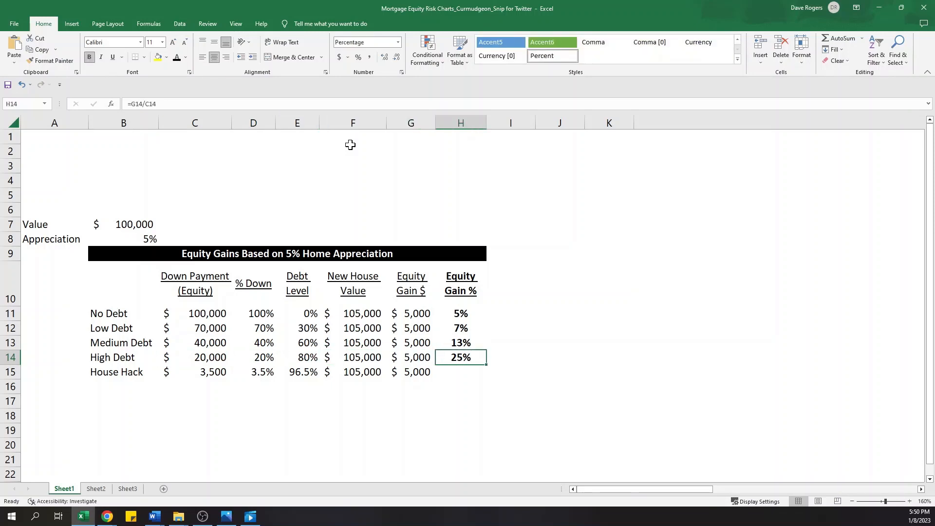
Review the High Debt row's debt level and new house value against its equity gain
{"action": "key", "text": "Down"}
{"action": "key", "text": "Up"}
{"action": "key", "text": "Left"}
{"action": "key", "text": "Left"}
{"action": "key", "text": "Left"}
{"action": "key", "text": "Left"}
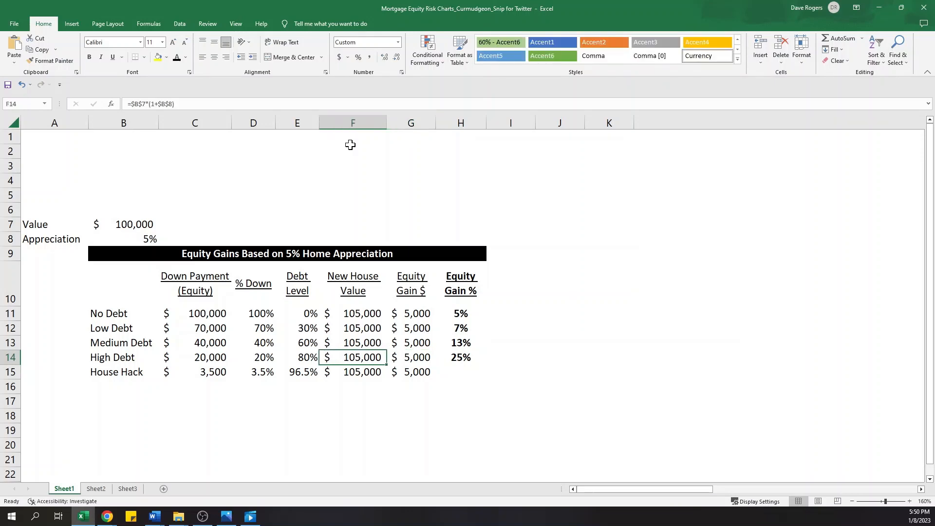
{"action": "key", "text": "Left"}
{"action": "key", "text": "Right"}
{"action": "key", "text": "Right"}
{"action": "key", "text": "Right"}
{"action": "key", "text": "Right"}
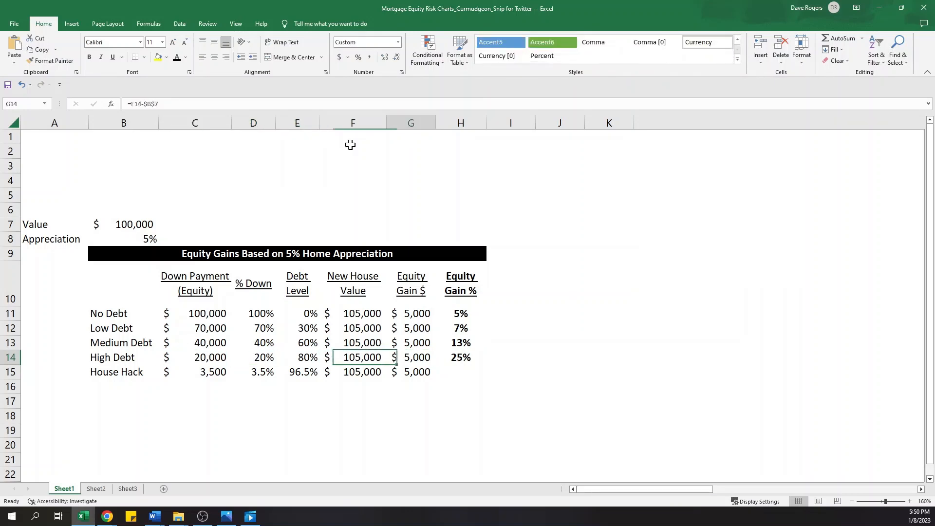
{"action": "key", "text": "Right"}
Highlight the High Debt row across B14:H14 and recheck its new house value and equity gain figures
{"action": "key", "text": "shift+Left"}
{"action": "key", "text": "shift+Left"}
{"action": "key", "text": "shift+Left"}
{"action": "key", "text": "shift+Left"}
{"action": "key", "text": "shift+Left"}
{"action": "key", "text": "shift+Left"}
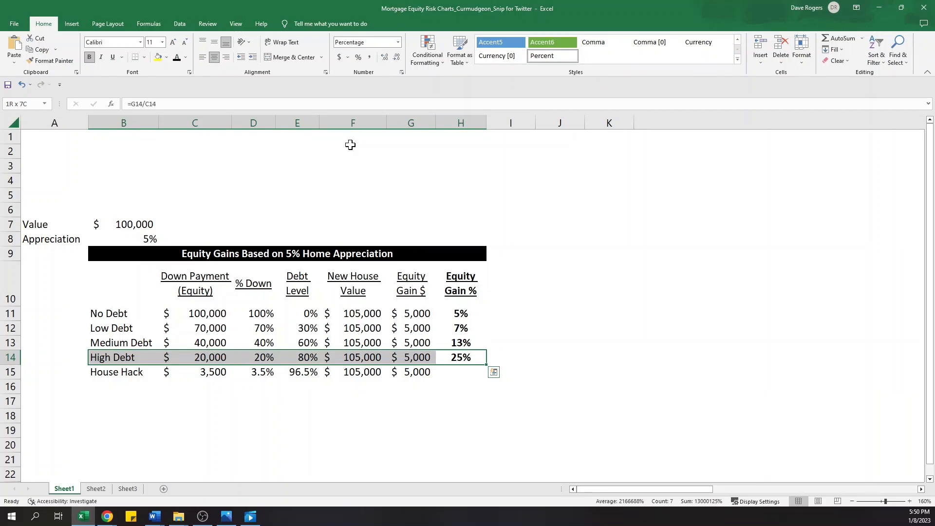
{"action": "key", "text": "Right"}
{"action": "key", "text": "Left"}
{"action": "key", "text": "Left"}
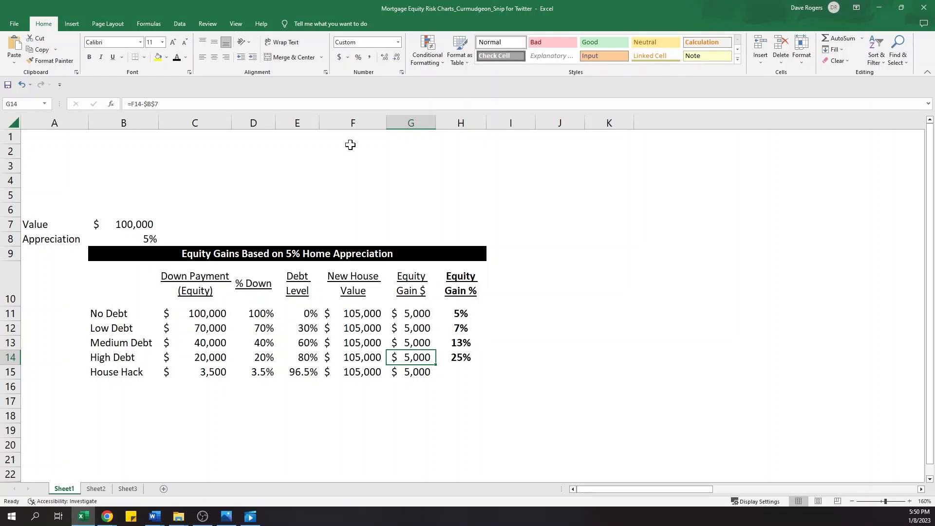
{"action": "key", "text": "Left"}
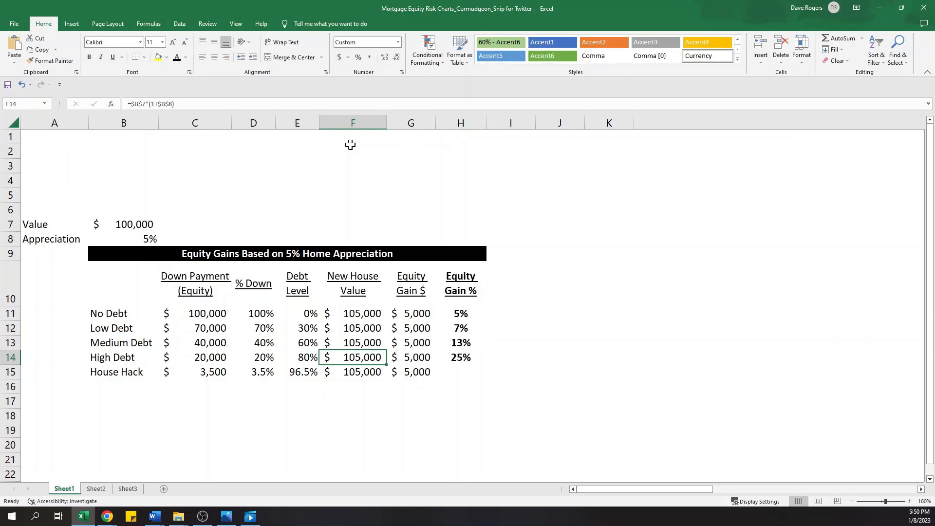
{"action": "key", "text": "Right"}
{"action": "key", "text": "Right"}
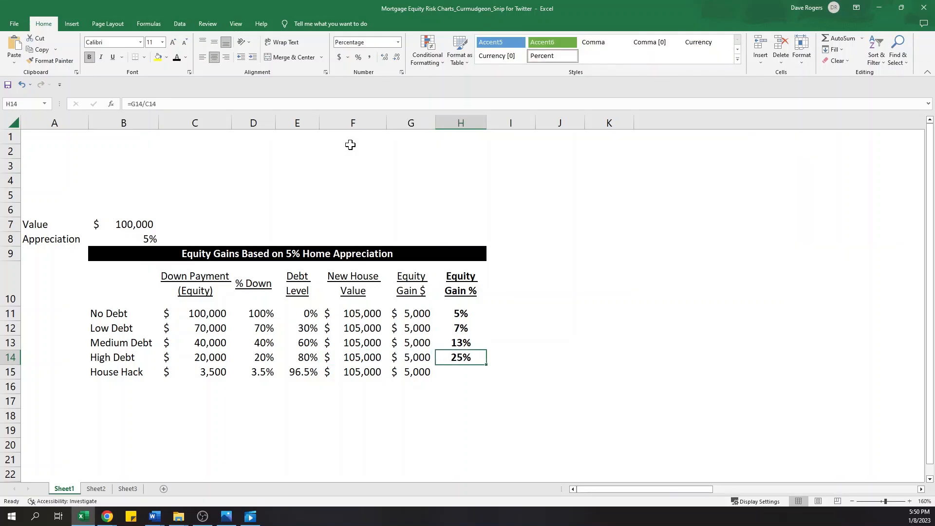
Enter =G15/C15 in cell H15 to calculate the House Hack equity gain percentage
{"action": "key", "text": "Down"}
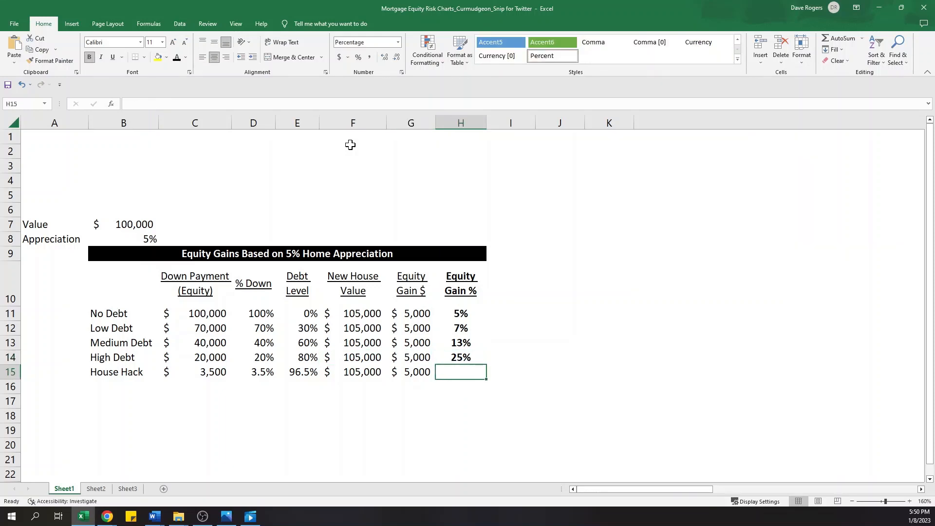
{"action": "type", "text": "="}
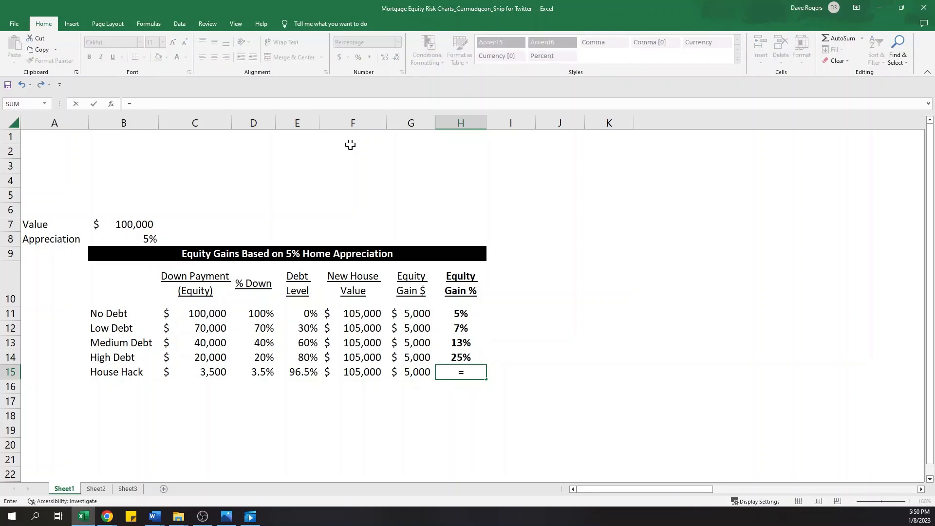
{"action": "key", "text": "Left"}
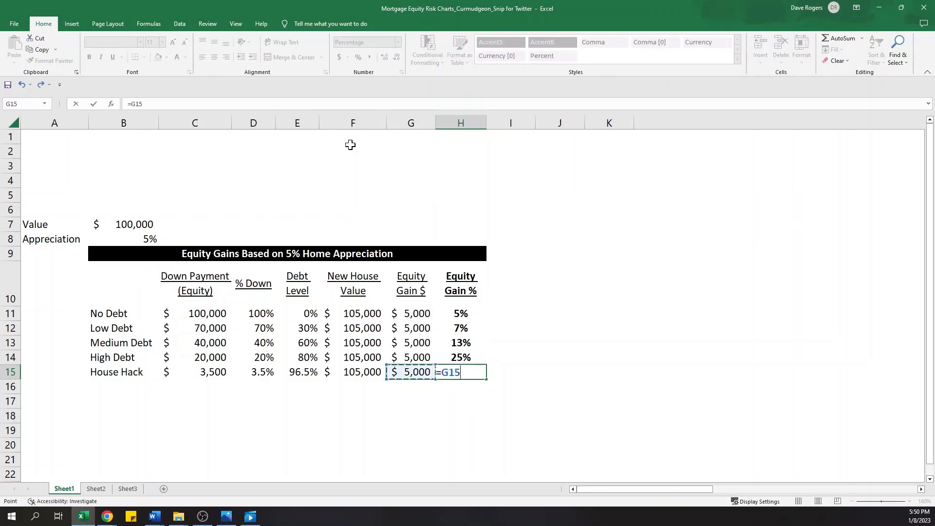
{"action": "type", "text": "/"}
{"action": "key", "text": "Left"}
{"action": "key", "text": "Left"}
{"action": "key", "text": "Left"}
{"action": "key", "text": "Left"}
{"action": "key", "text": "Left"}
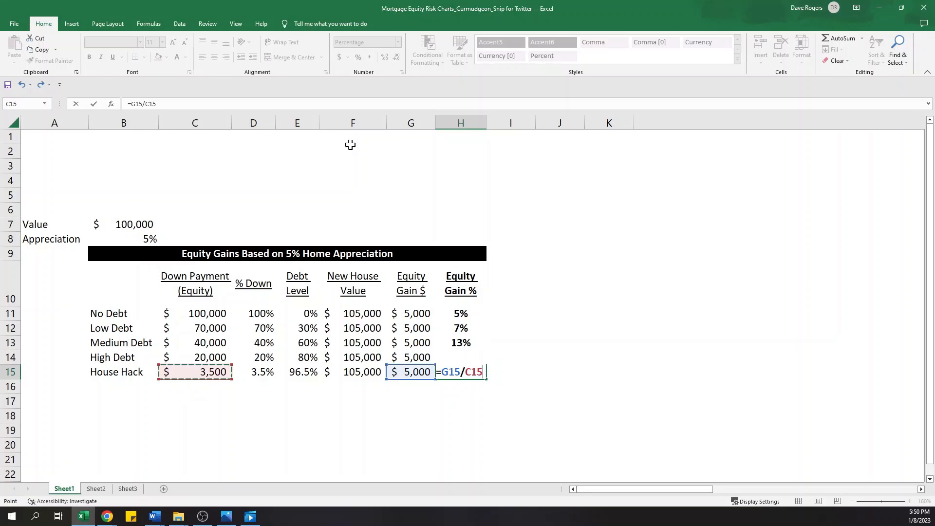
{"action": "key", "text": "Return"}
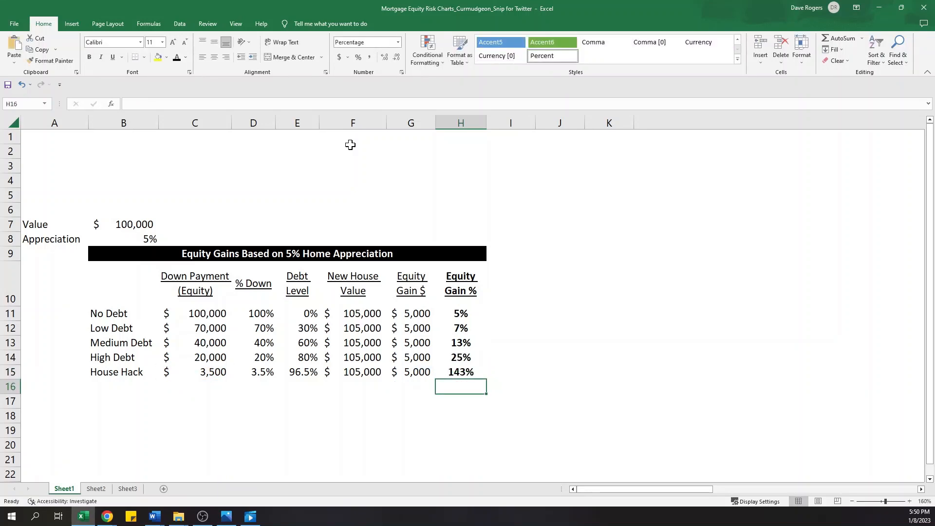
Compare the House Hack equity gain percentage with that row's down payment and debt level
{"action": "key", "text": "Up"}
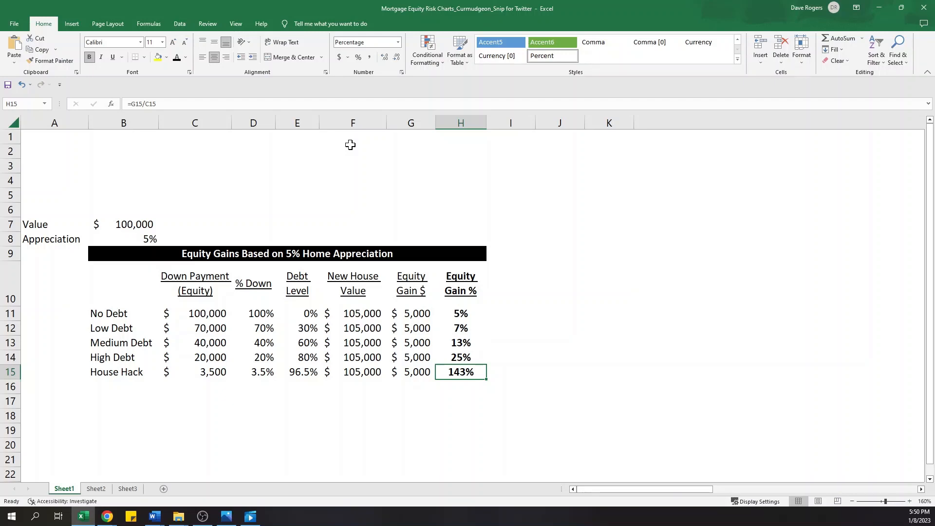
{"action": "key", "text": "Left"}
{"action": "key", "text": "Left"}
{"action": "key", "text": "Left"}
{"action": "key", "text": "Left"}
{"action": "key", "text": "Left"}
{"action": "key", "text": "Left"}
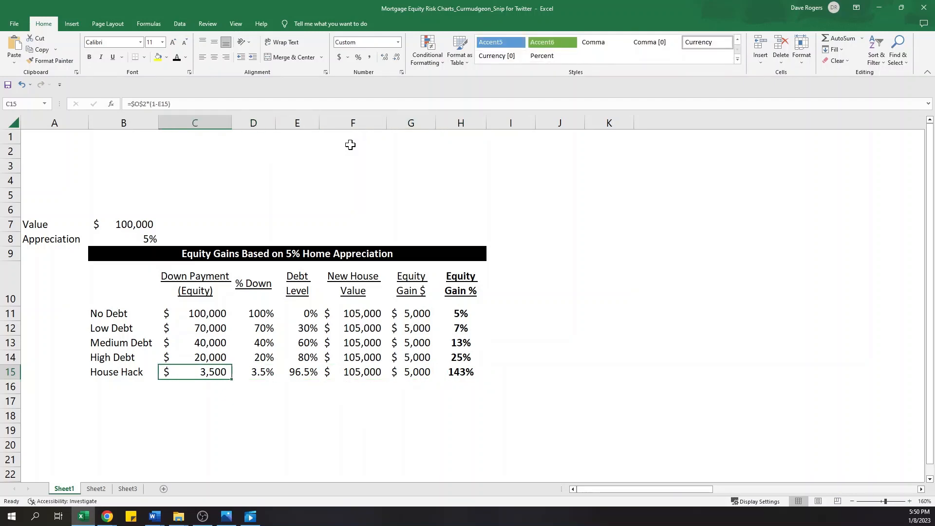
{"action": "key", "text": "Right"}
{"action": "key", "text": "Right"}
{"action": "key", "text": "Right"}
{"action": "key", "text": "Right"}
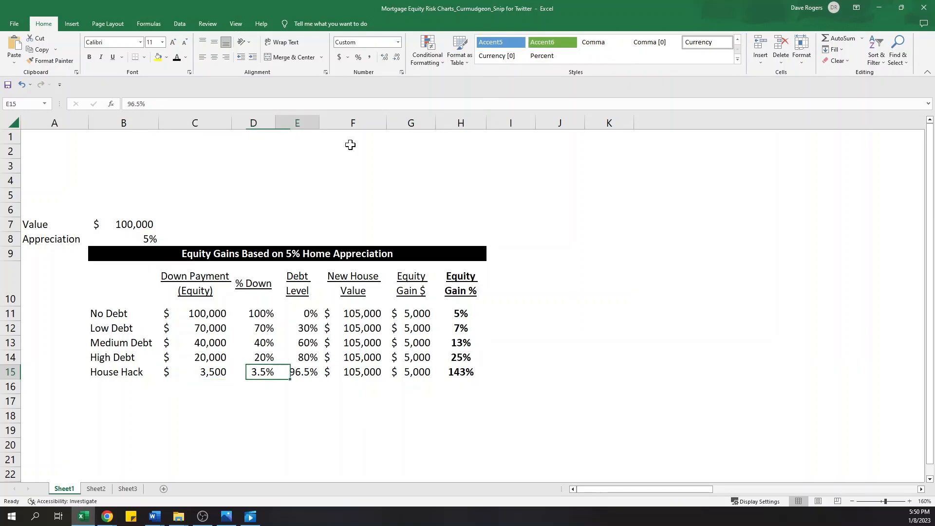
Review the House Hack row's debt level, new house value and dollar gain
{"action": "key", "text": "Left"}
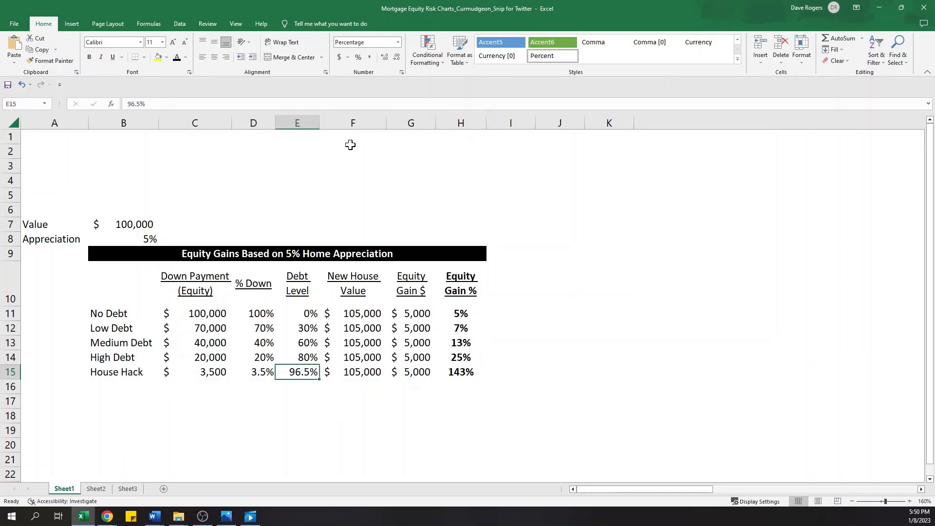
{"action": "key", "text": "Right"}
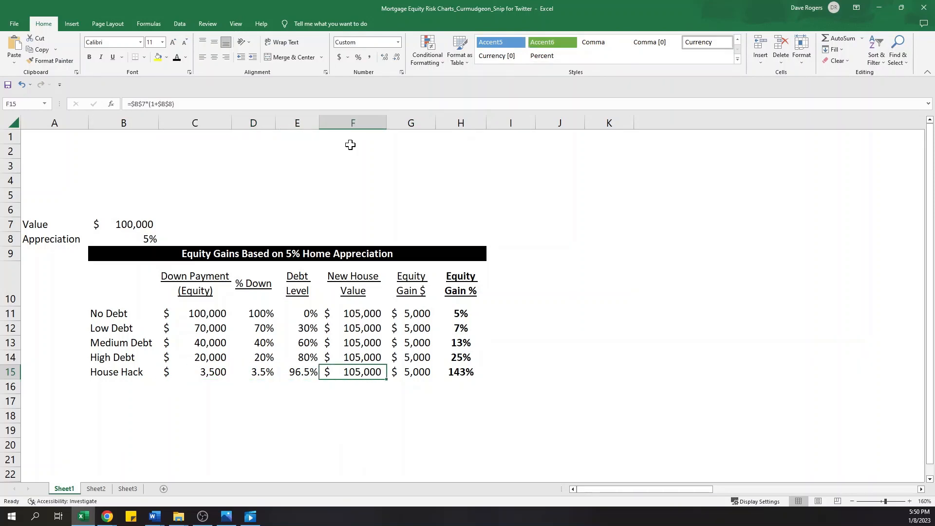
{"action": "key", "text": "Right"}
{"action": "key", "text": "Right"}
{"action": "key", "text": "Left"}
{"action": "key", "text": "Left"}
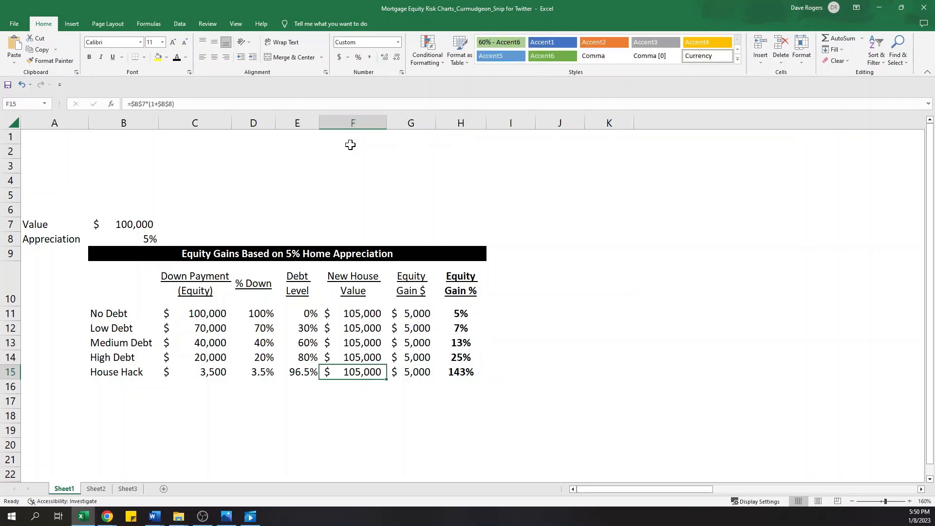
{"action": "key", "text": "Right"}
{"action": "key", "text": "Right"}
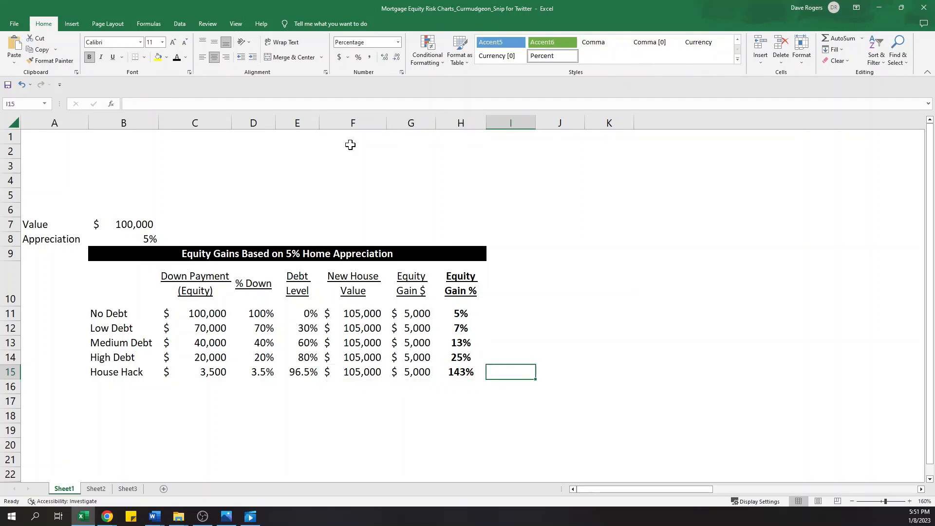
Highlight the Equity Gain % values in H11:H15 to compare all debt levels
{"action": "key", "text": "Left"}
{"action": "key", "text": "shift+Up"}
{"action": "key", "text": "shift+Up"}
{"action": "key", "text": "shift+Up"}
{"action": "key", "text": "shift+Up"}
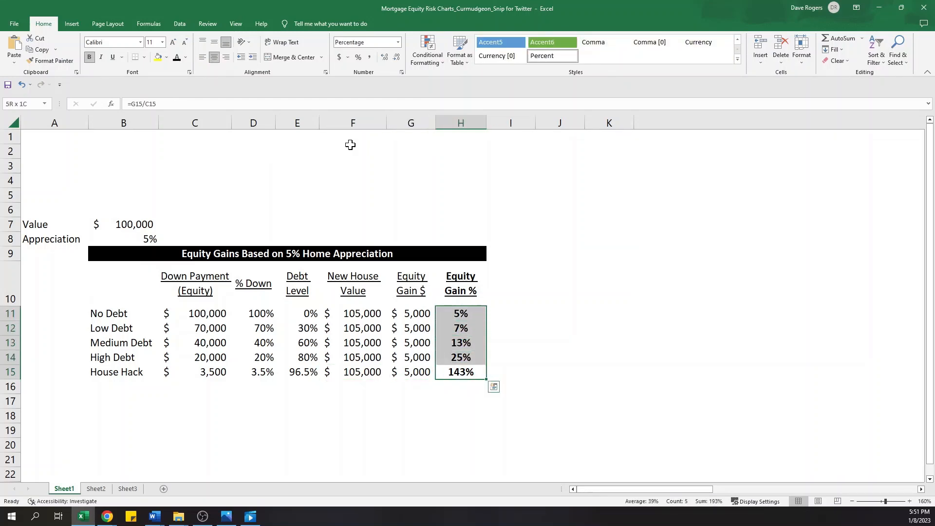
Highlight the Equity Gain $ values in G11:G15 to compare the dollar gains across all debt levels
{"action": "key", "text": "Left"}
{"action": "key", "text": "Up"}
{"action": "key", "text": "Up"}
{"action": "key", "text": "Up"}
{"action": "key", "text": "Up"}
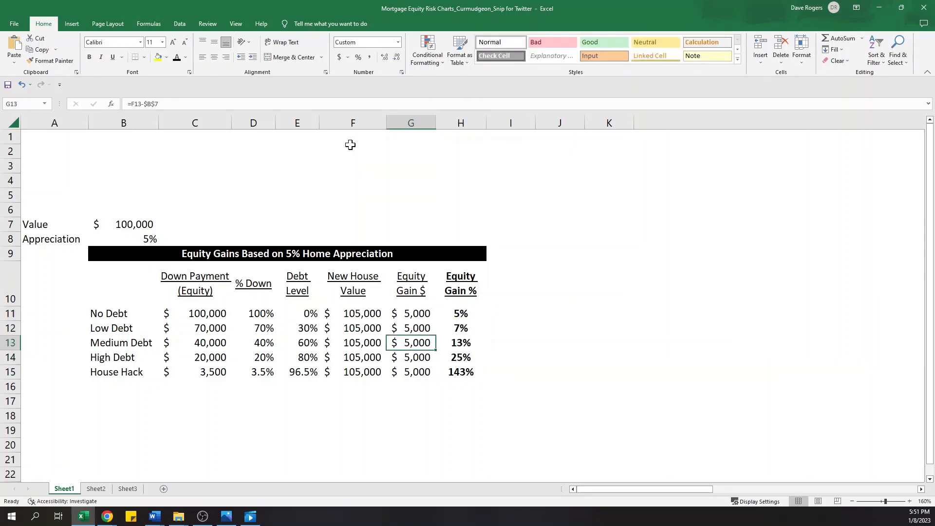
{"action": "key", "text": "shift+Down"}
{"action": "key", "text": "shift+Down"}
{"action": "key", "text": "shift+Down"}
{"action": "key", "text": "shift+Down"}
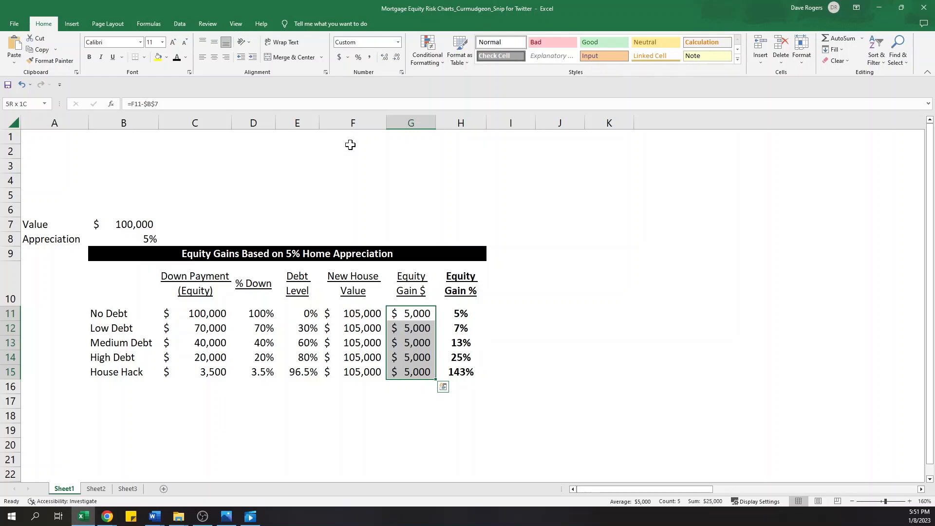
{"action": "key", "text": "Right"}
{"action": "key", "text": "Left"}
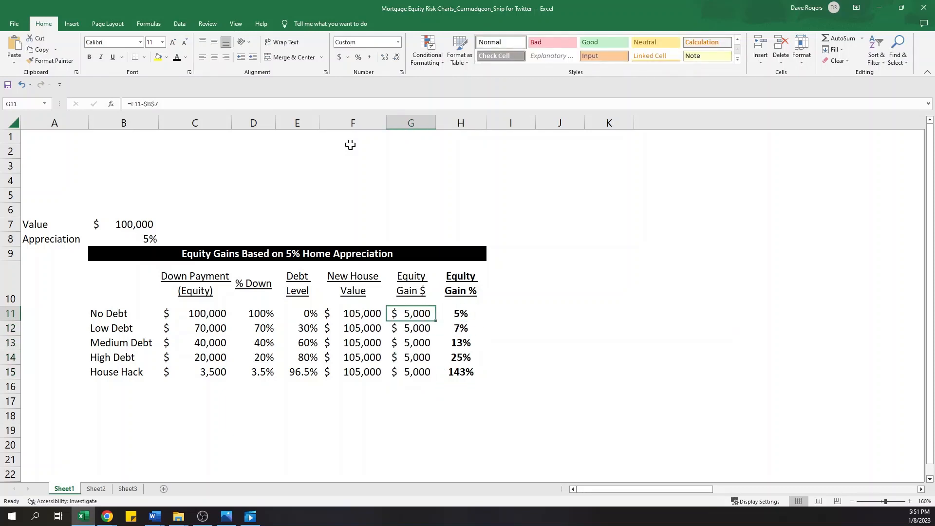
{"action": "key", "text": "shift+Down"}
{"action": "key", "text": "shift+Down"}
{"action": "key", "text": "shift+Down"}
{"action": "key", "text": "shift+Down"}
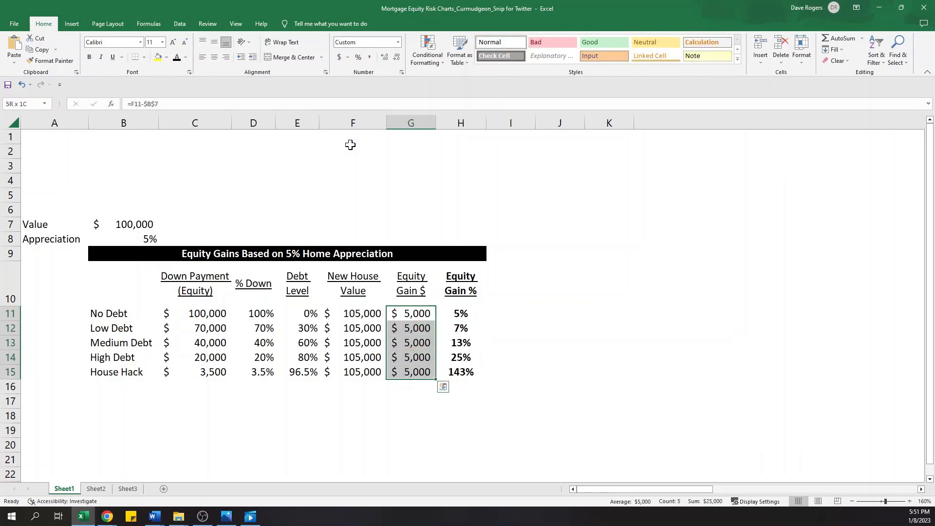
Highlight the Equity Gain % values in H11:H15 again, then return to the No Debt label in B11
{"action": "key", "text": "Right"}
{"action": "key", "text": "shift+Down"}
{"action": "key", "text": "shift+Down"}
{"action": "key", "text": "shift+Down"}
{"action": "key", "text": "shift+Down"}
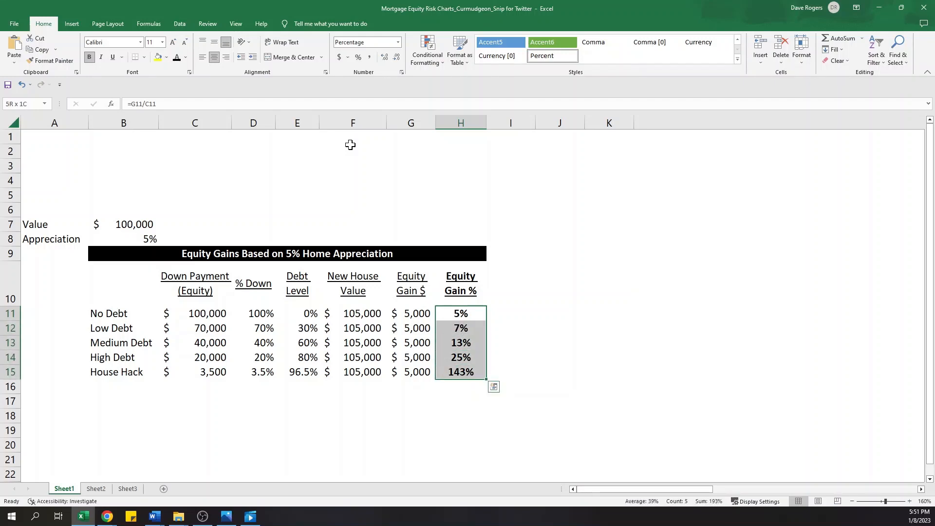
{"action": "key", "text": "shift+Left"}
{"action": "key", "text": "shift+Left"}
{"action": "key", "text": "shift+Left"}
{"action": "key", "text": "Left"}
{"action": "key", "text": "Left"}
{"action": "key", "text": "Left"}
{"action": "key", "text": "Left"}
{"action": "key", "text": "Left"}
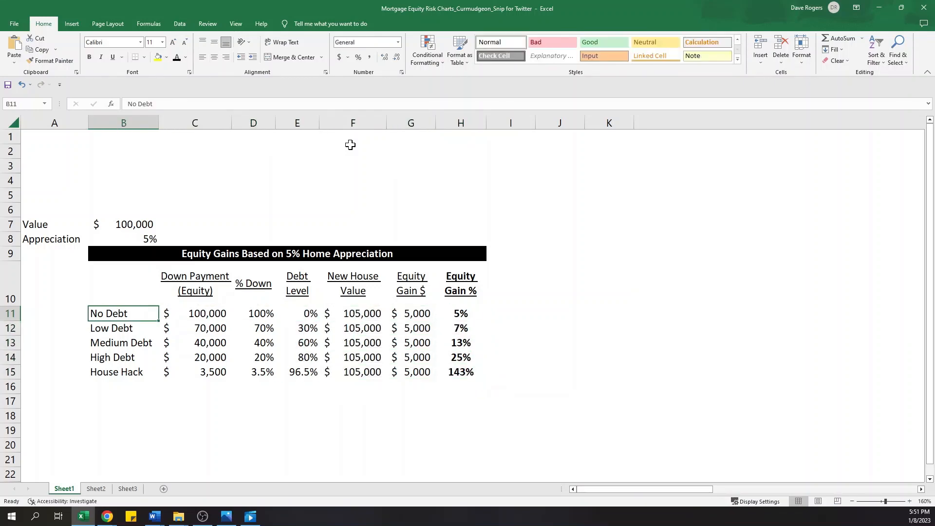
Highlight the Down Payment (Equity) values in C11:C15 to compare the equity invested at each debt level
{"action": "key", "text": "shift+Down"}
{"action": "key", "text": "shift+Down"}
{"action": "key", "text": "shift+Down"}
{"action": "key", "text": "shift+Down"}
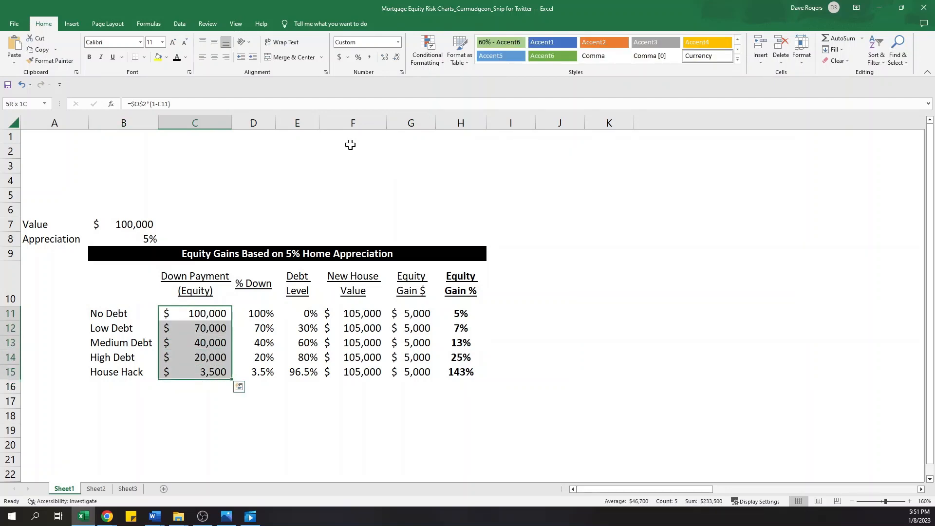
Trace the No Debt row across to its Equity Gain %, and go down that column to the High Debt percentage in H14
{"action": "key", "text": "Right"}
{"action": "key", "text": "Right"}
{"action": "key", "text": "Right"}
{"action": "key", "text": "Right"}
{"action": "key", "text": "Right"}
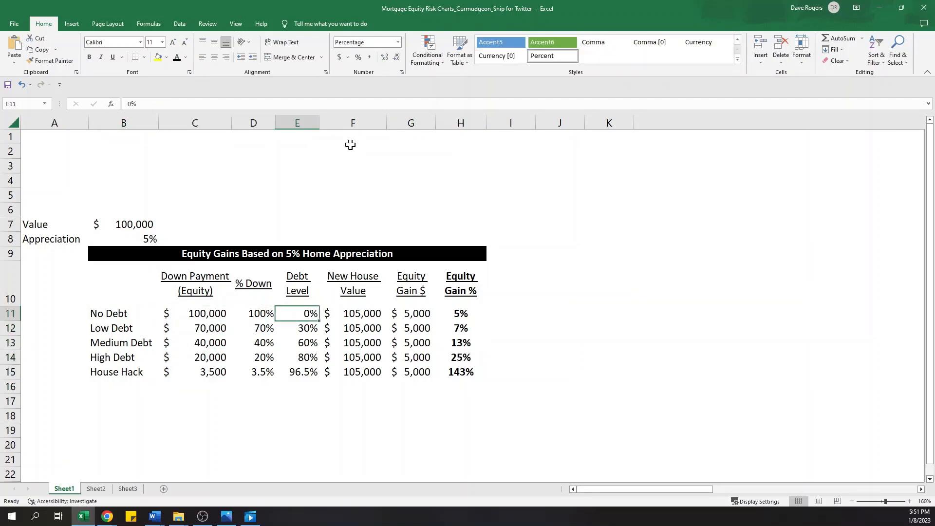
{"action": "key", "text": "Down"}
{"action": "key", "text": "Down"}
{"action": "key", "text": "Down"}
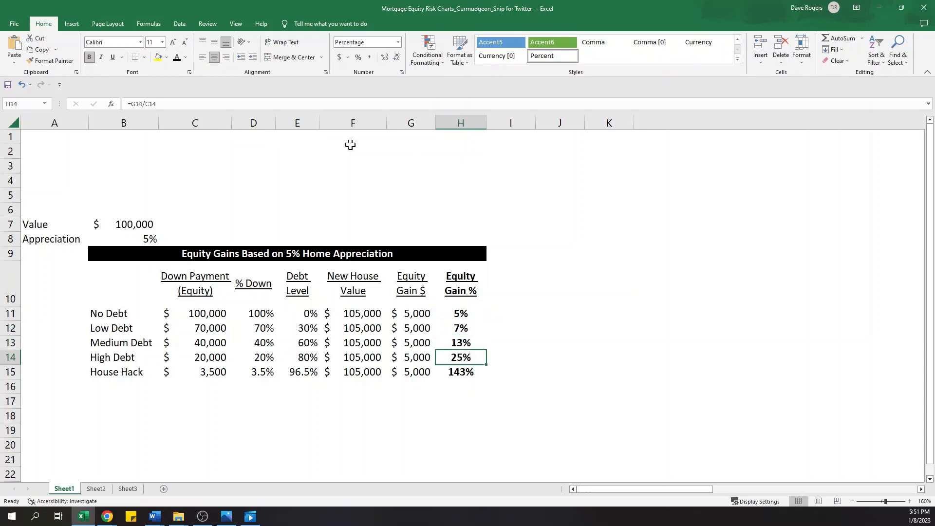
Compare the High Debt down payment in C14 with the No Debt down payment in C11
{"action": "key", "text": "Left"}
{"action": "key", "text": "Left"}
{"action": "key", "text": "Left"}
{"action": "key", "text": "Left"}
{"action": "key", "text": "Left"}
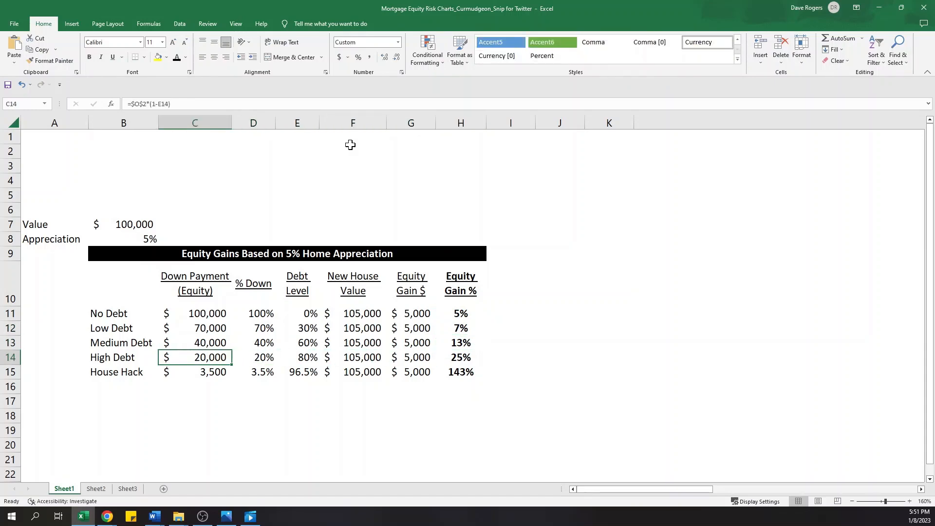
{"action": "key", "text": "Up"}
{"action": "key", "text": "Up"}
{"action": "key", "text": "Up"}
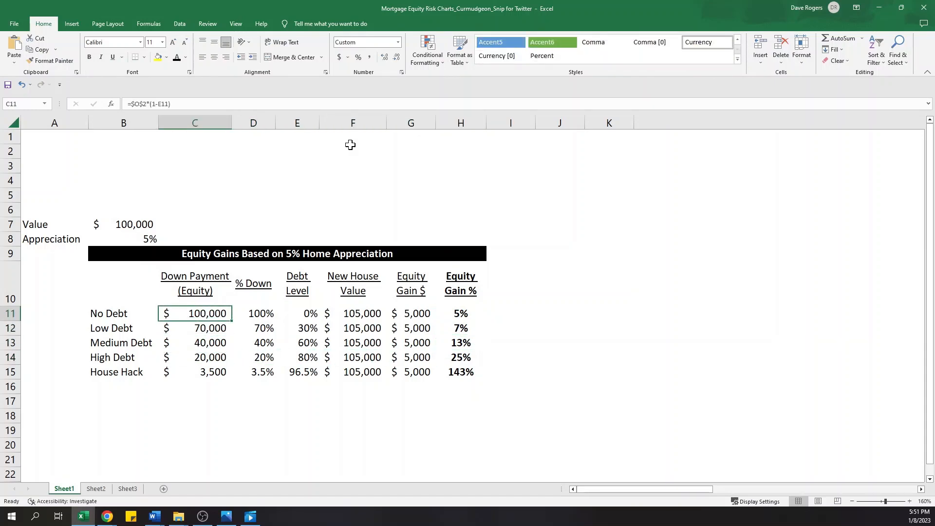
Highlight the whole High Debt row, B14:H14, to review its figures together
{"action": "key", "text": "Down"}
{"action": "key", "text": "Down"}
{"action": "key", "text": "Down"}
{"action": "key", "text": "Left"}
{"action": "key", "text": "shift+Right"}
{"action": "key", "text": "shift+Right"}
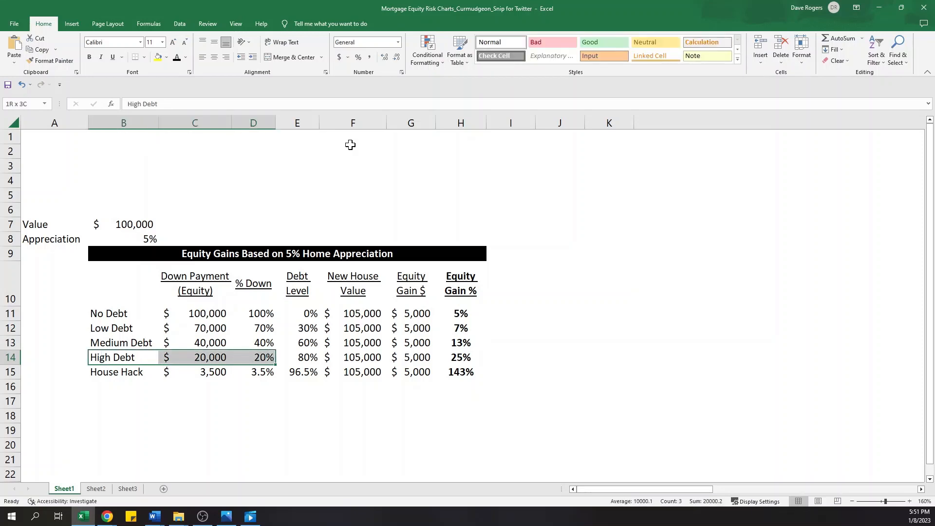
{"action": "key", "text": "shift+Right"}
{"action": "key", "text": "shift+Right"}
{"action": "key", "text": "shift+Right"}
{"action": "key", "text": "shift+Right"}
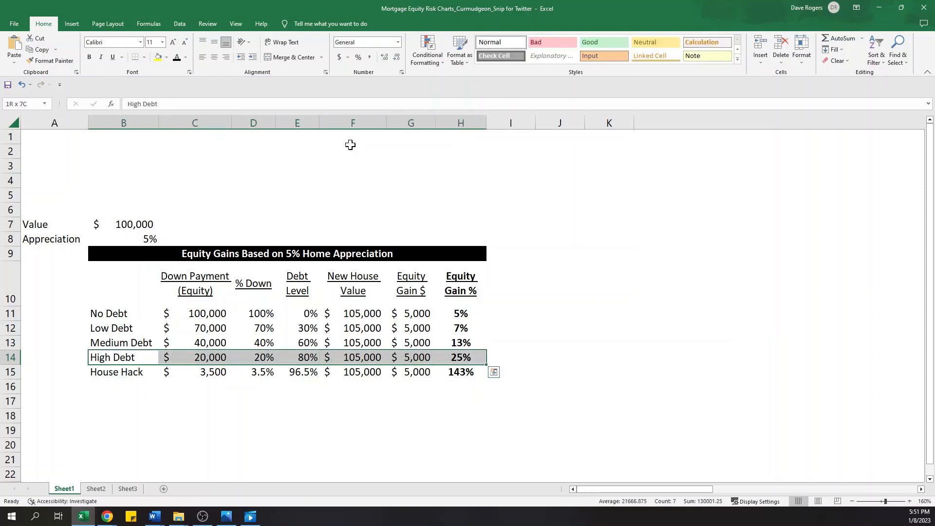
Examine the High Debt row's Equity Gain % in H14, Equity Gain $ in G14 and down payment in C14
{"action": "key", "text": "Right"}
{"action": "key", "text": "Right"}
{"action": "key", "text": "Right"}
{"action": "key", "text": "Right"}
{"action": "key", "text": "Right"}
{"action": "key", "text": "Right"}
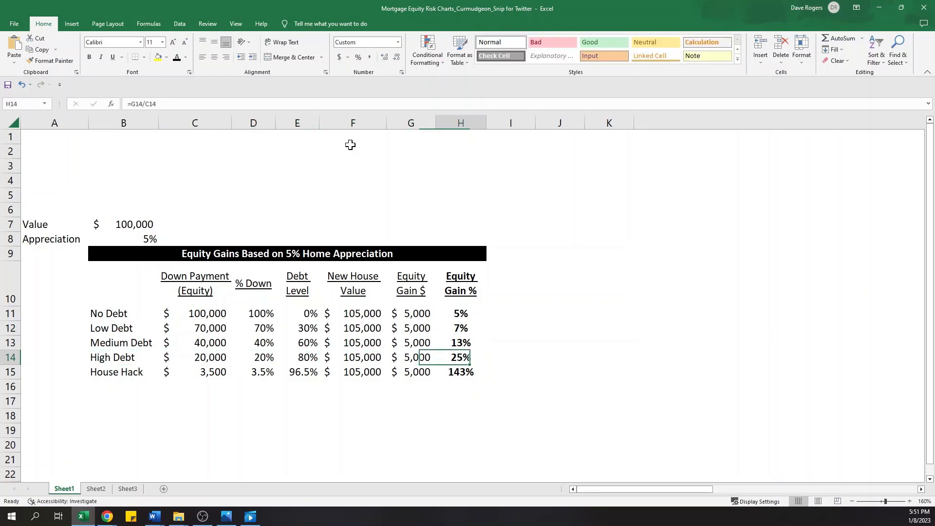
{"action": "key", "text": "Left"}
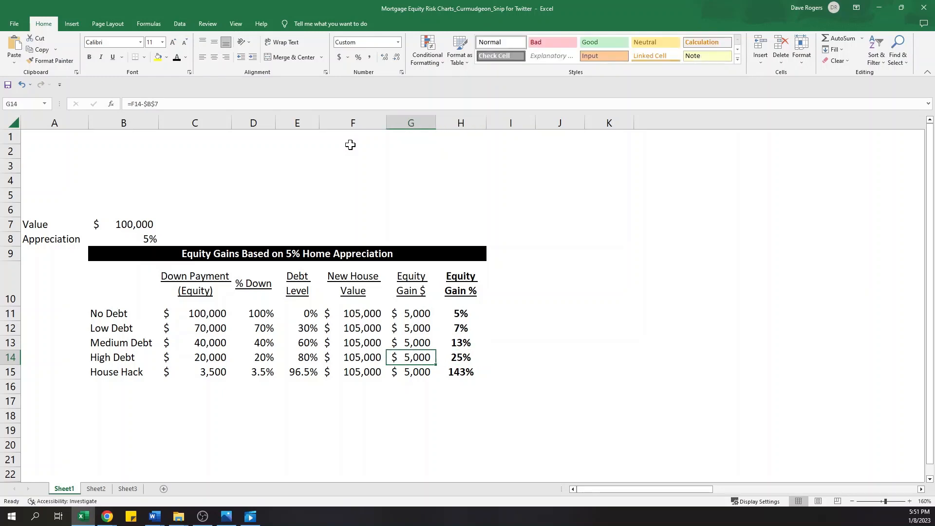
{"action": "key", "text": "Left"}
{"action": "key", "text": "Left"}
{"action": "key", "text": "Left"}
{"action": "key", "text": "Left"}
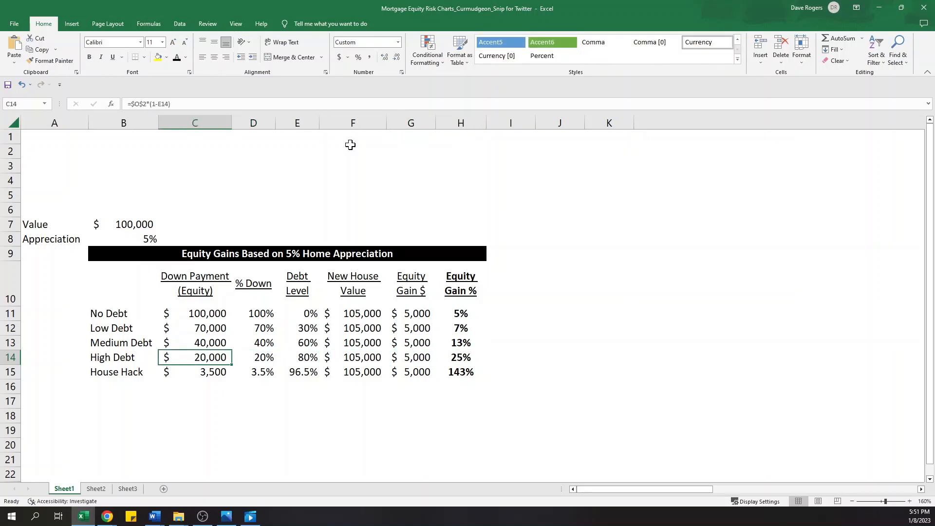
Highlight the No Debt row's figures in C11:H11 for comparison with the High Debt row
{"action": "key", "text": "Up"}
{"action": "key", "text": "Up"}
{"action": "key", "text": "Up"}
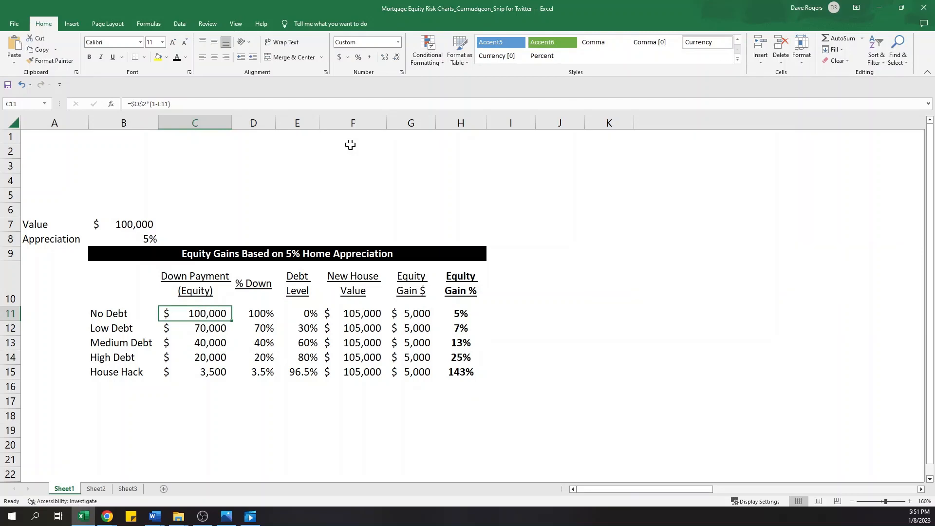
{"action": "key", "text": "shift+Right"}
{"action": "key", "text": "shift+Right"}
{"action": "key", "text": "shift+Right"}
{"action": "key", "text": "shift+Right"}
{"action": "key", "text": "shift+Right"}
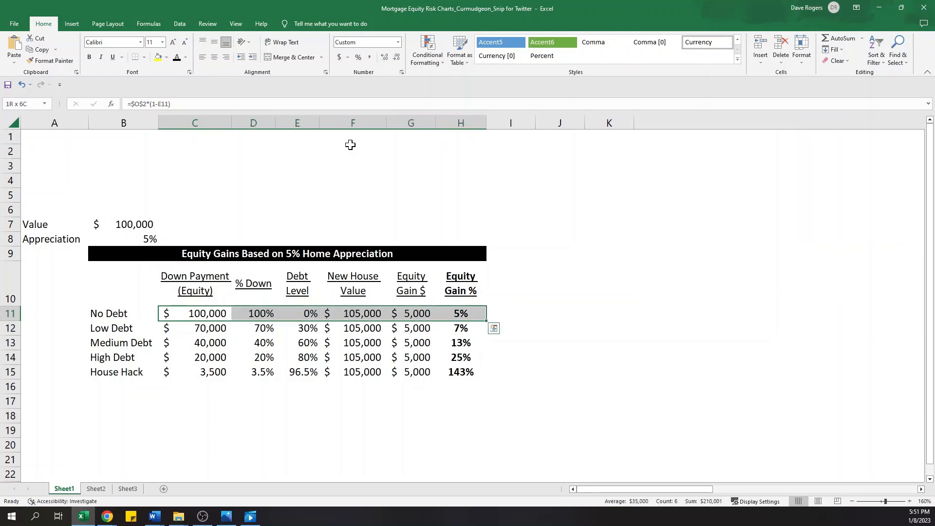